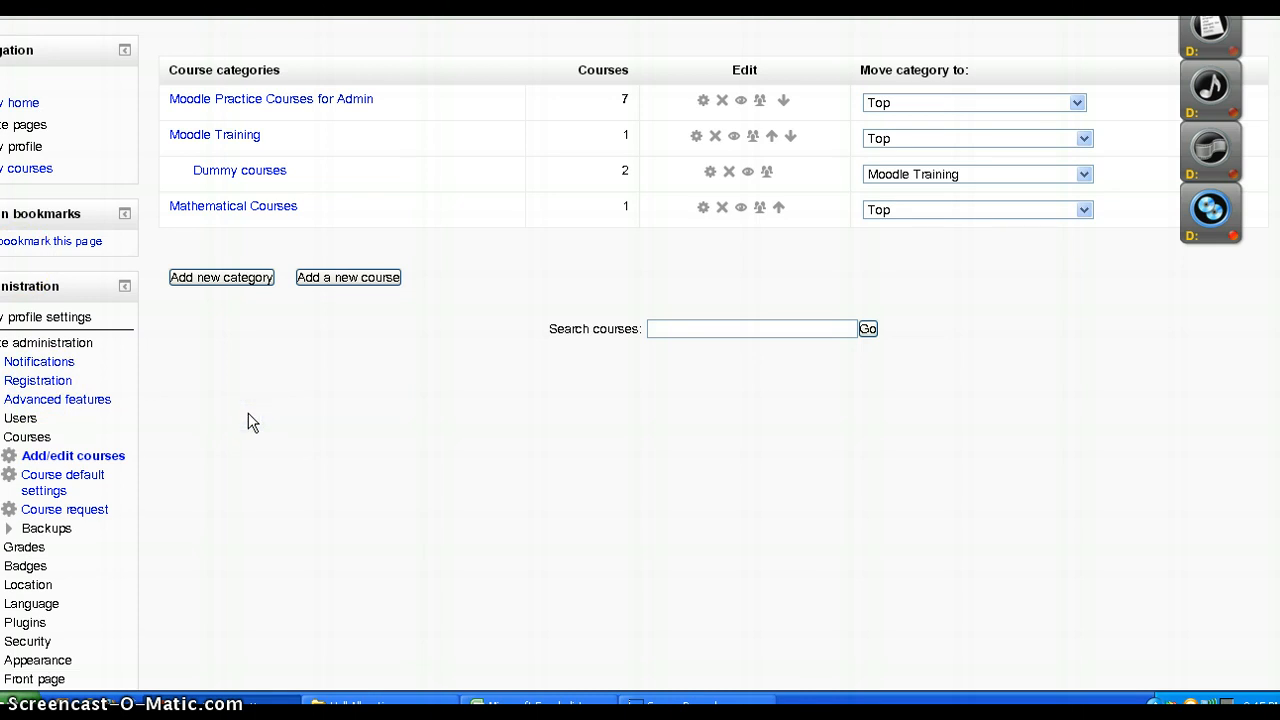
click(178, 418)
click(178, 440)
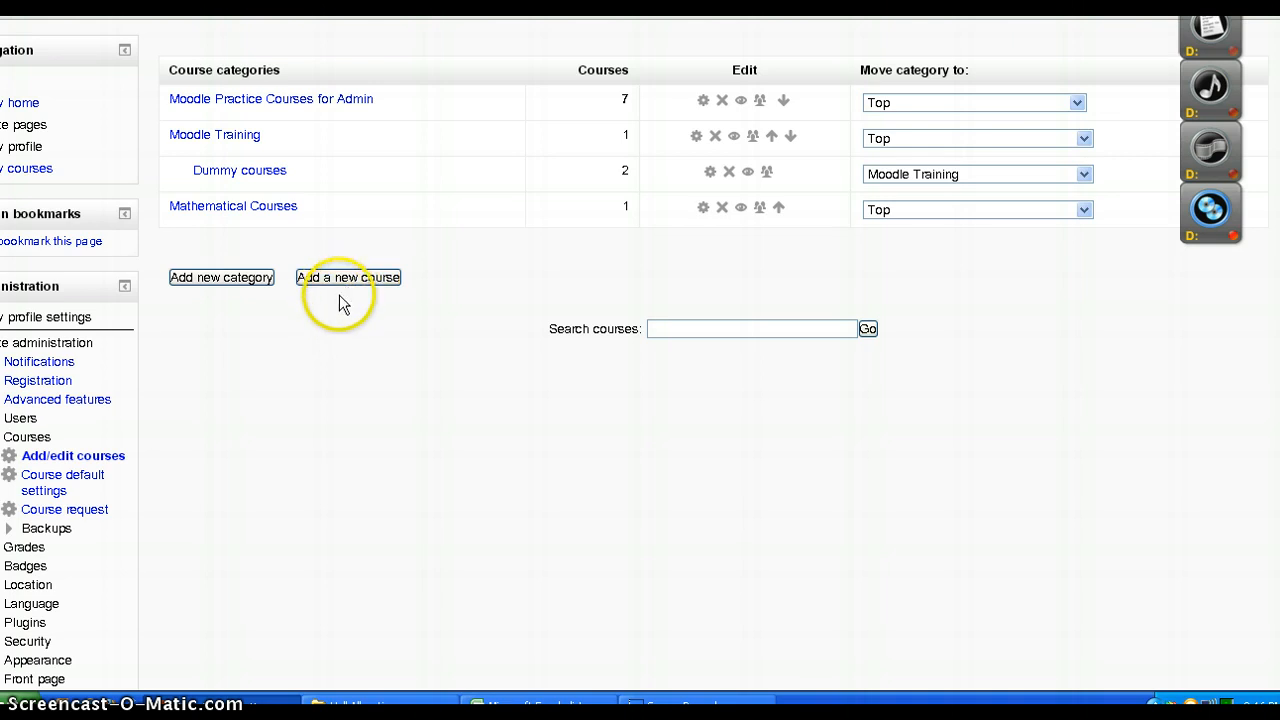
Open the form for adding a new category, review its parent category choices and description field, and return to the category list
click(223, 279)
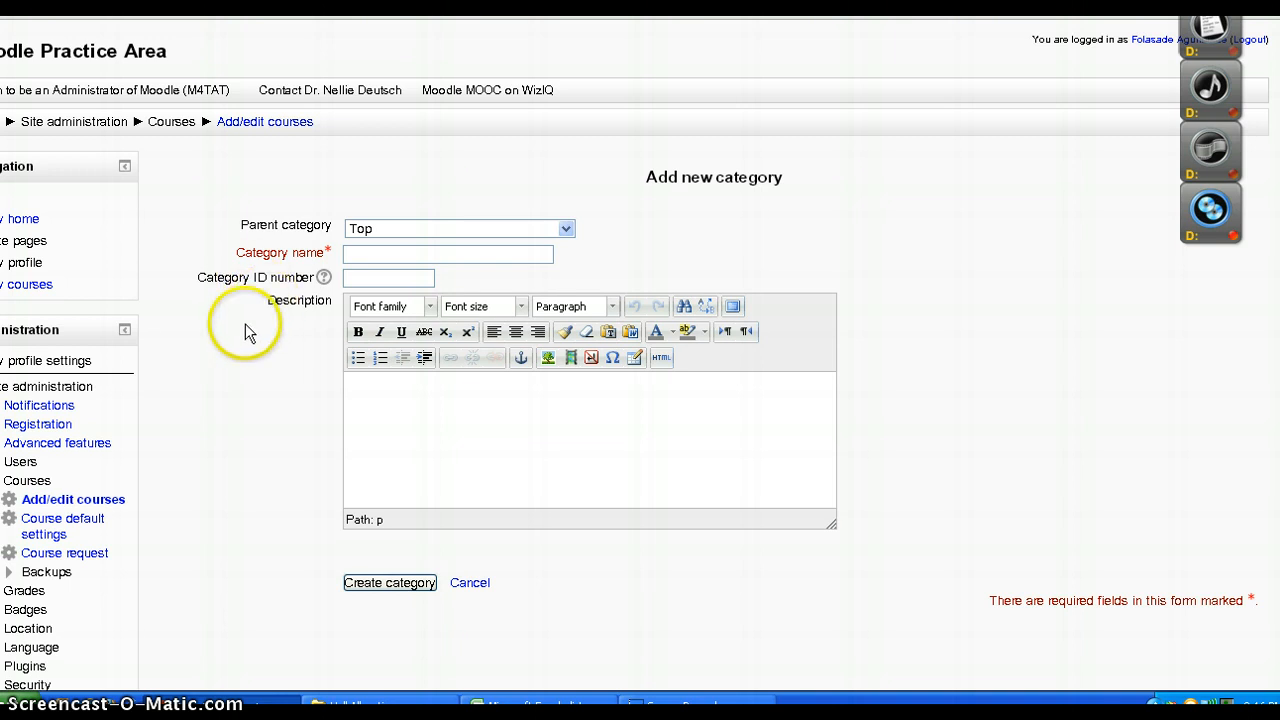
click(566, 229)
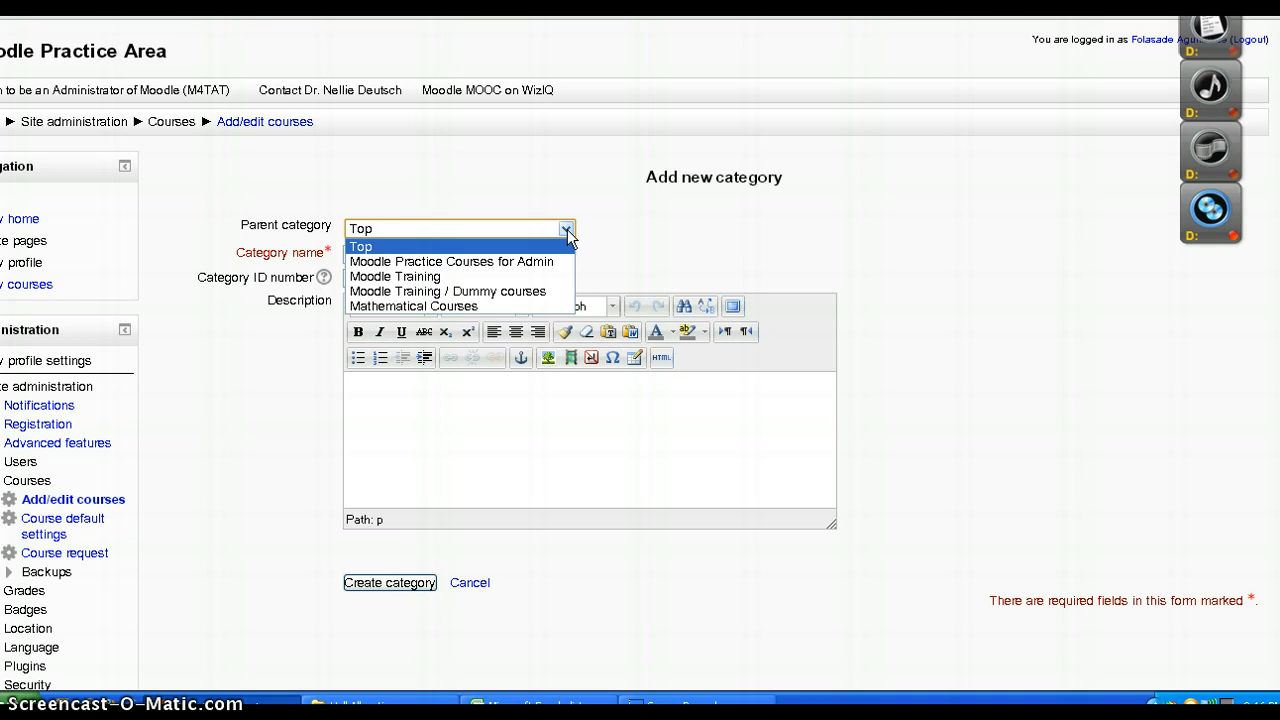
click(626, 223)
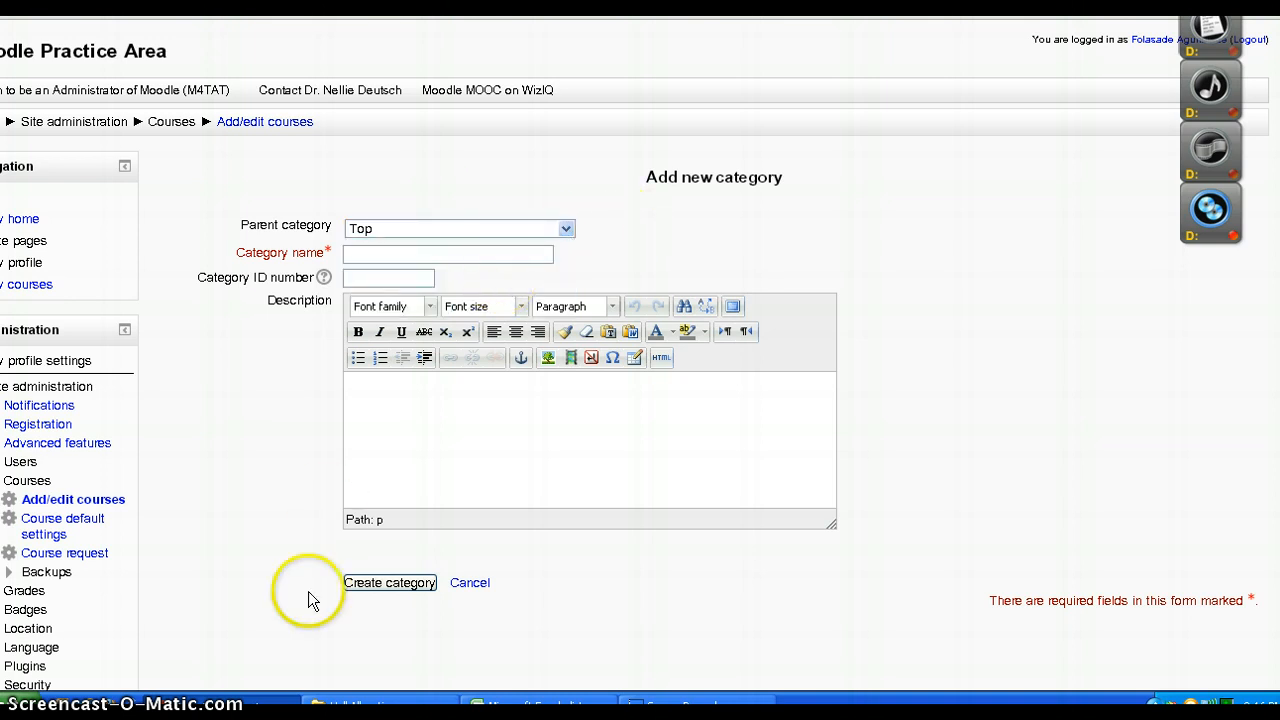
click(460, 425)
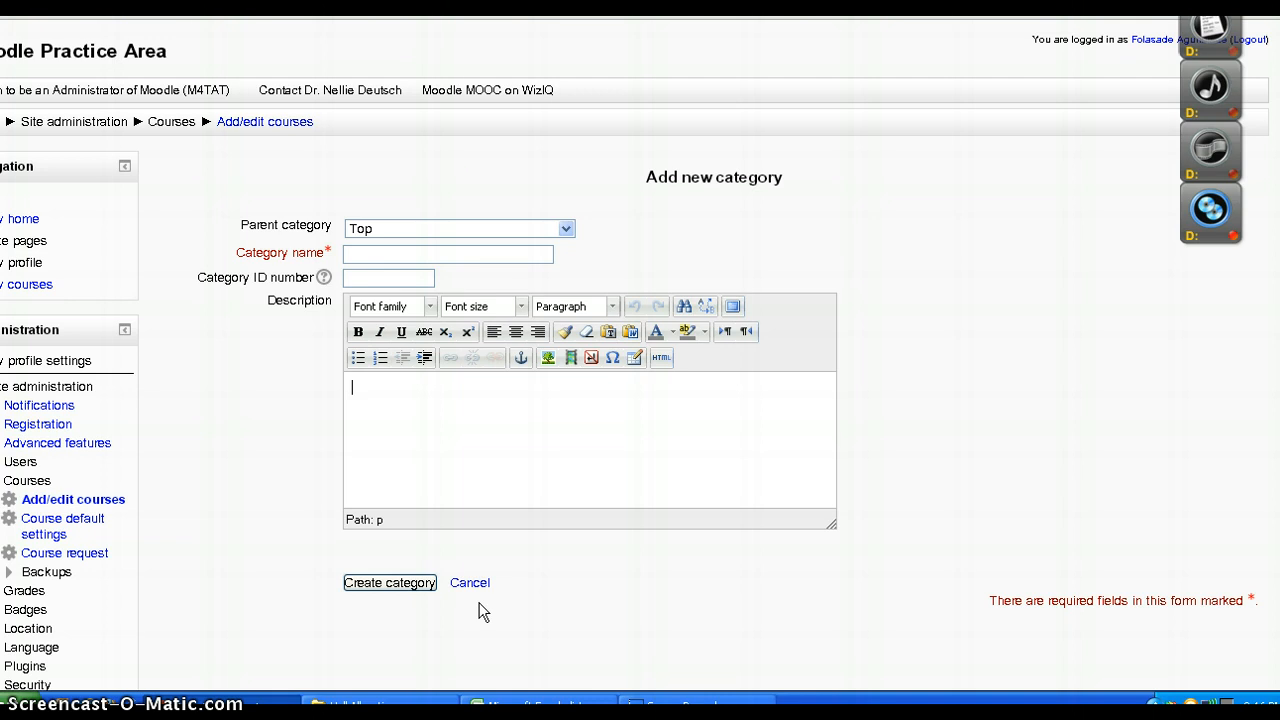
click(383, 588)
click(22, 4)
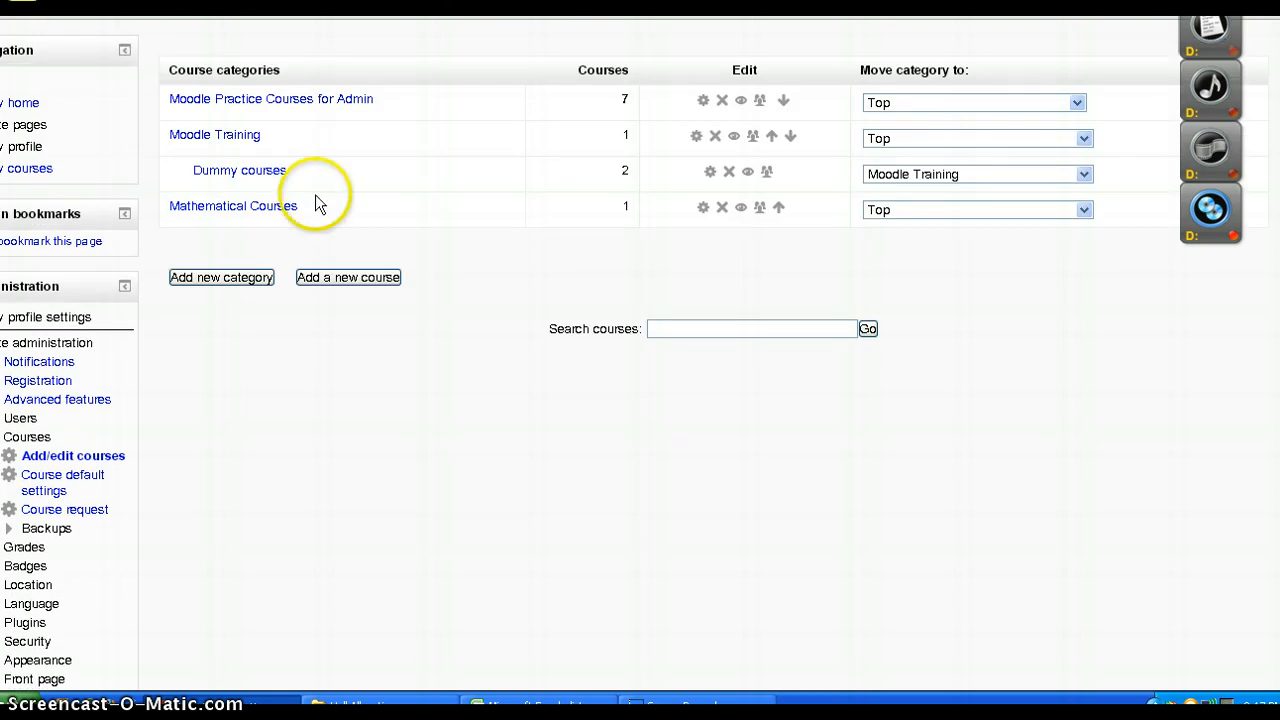
Open the form for adding a new course and look at its full name and short name fields
click(348, 278)
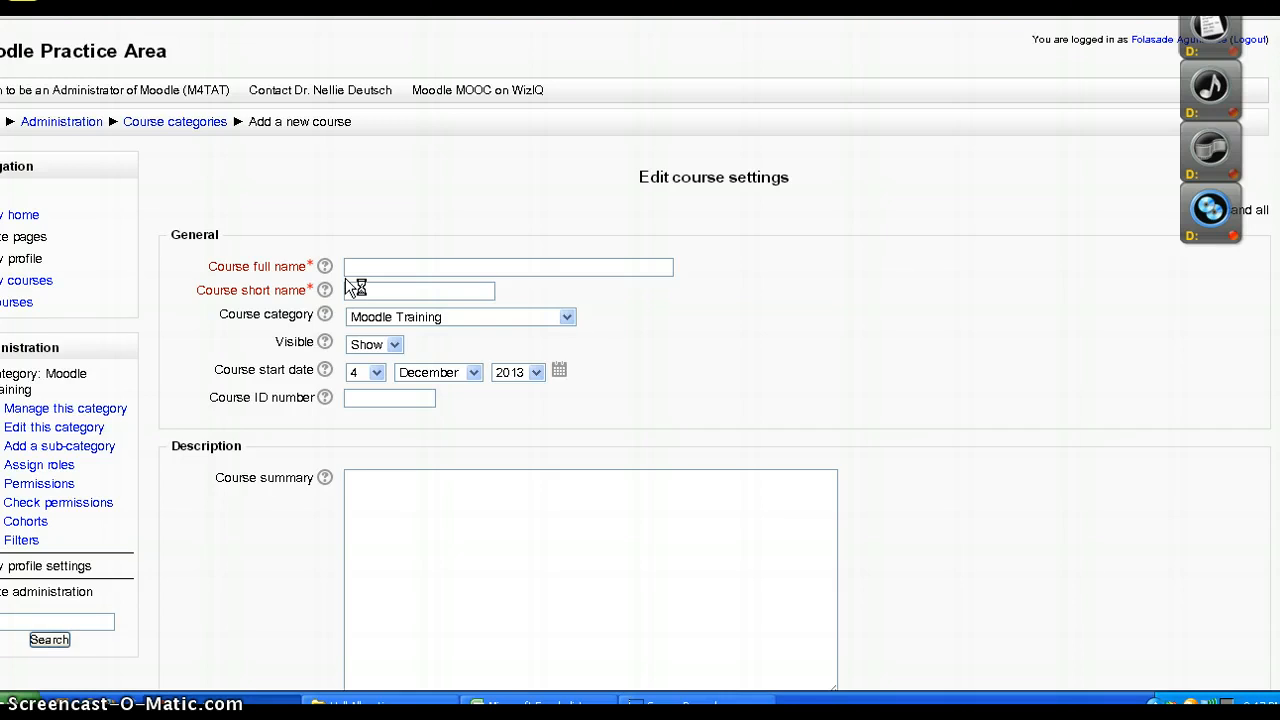
click(353, 266)
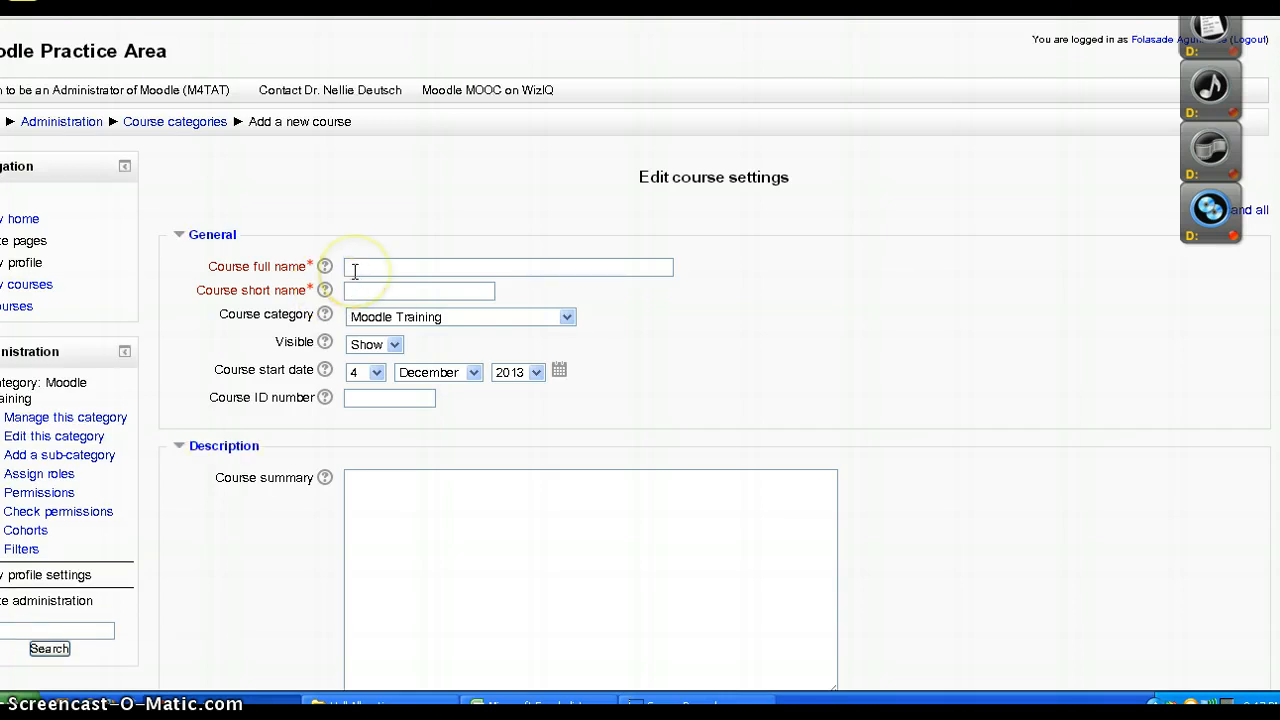
click(367, 268)
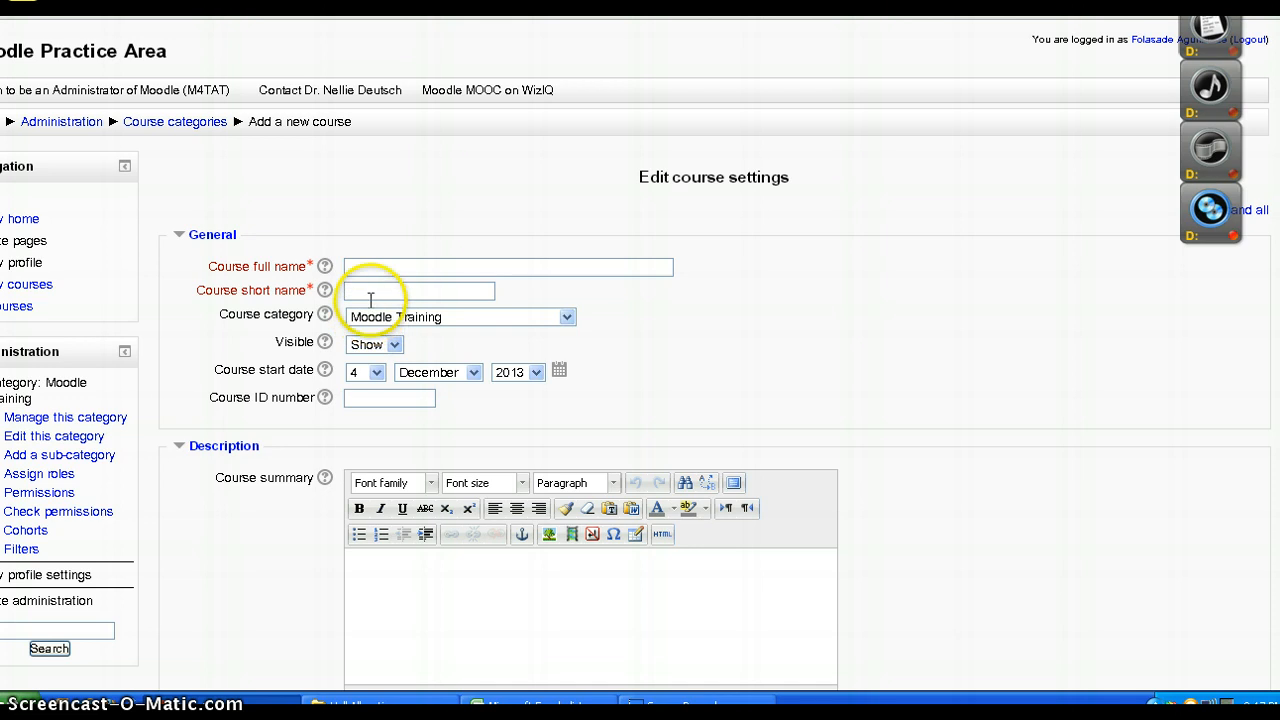
click(370, 291)
click(377, 292)
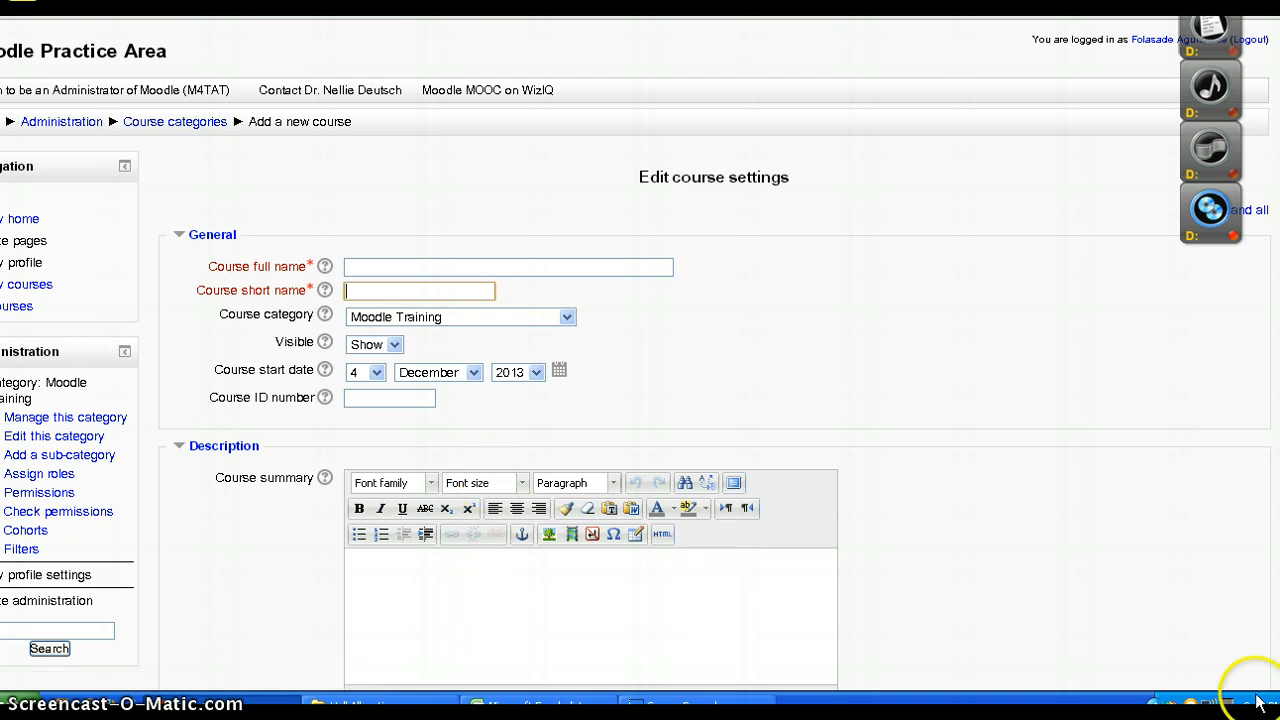
Review the new course's description area and expand its Course format and Appearance sections to examine their settings
scroll(640, 400, down, 3)
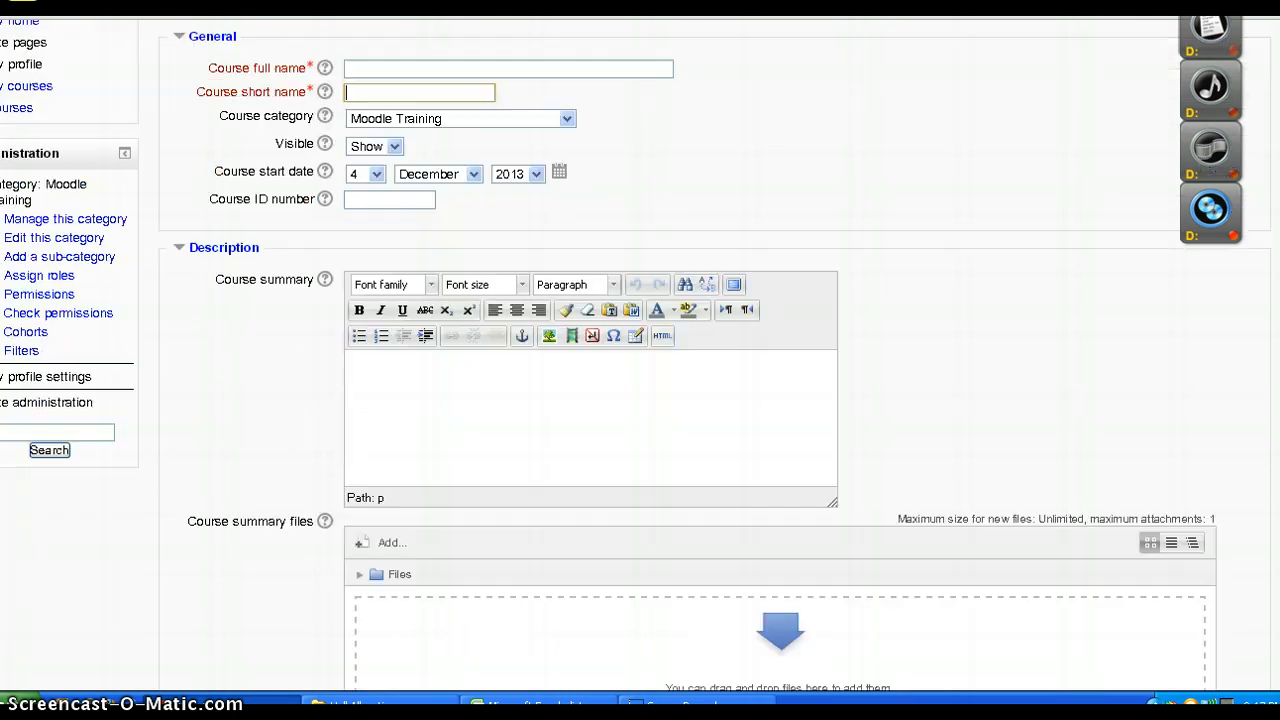
scroll(640, 400, down, 2)
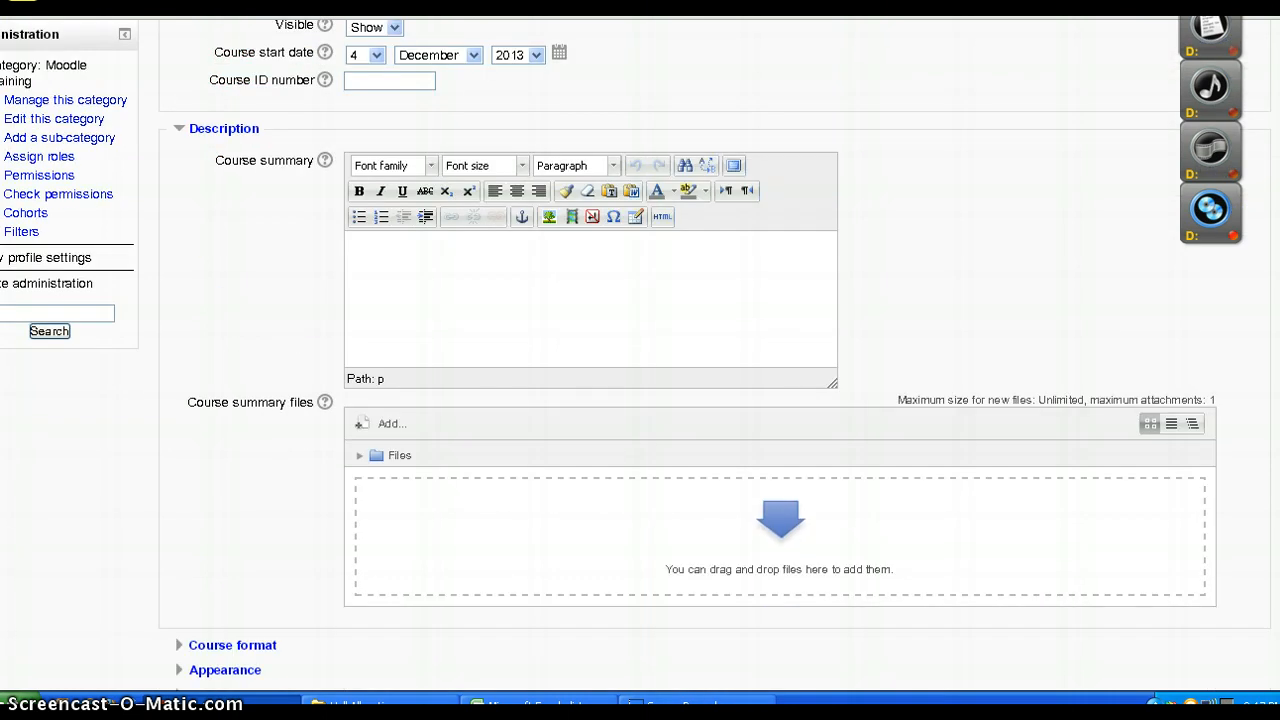
scroll(350, 360, down, 5)
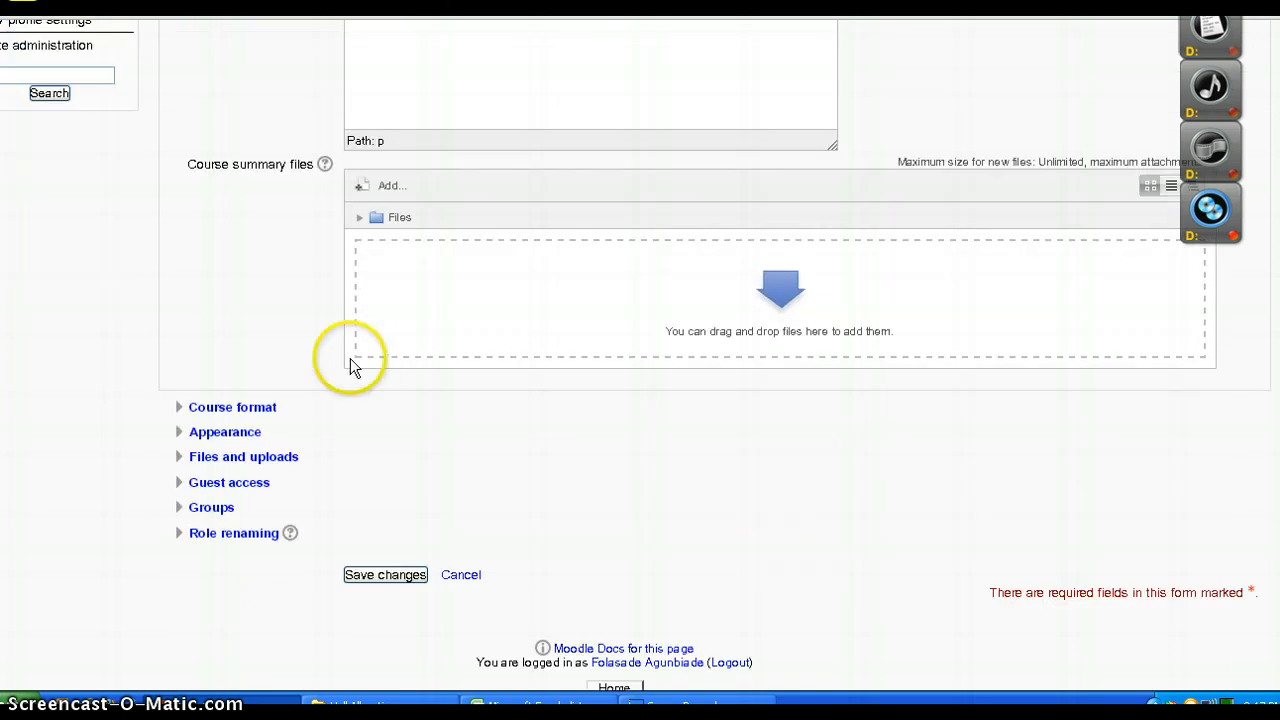
click(248, 409)
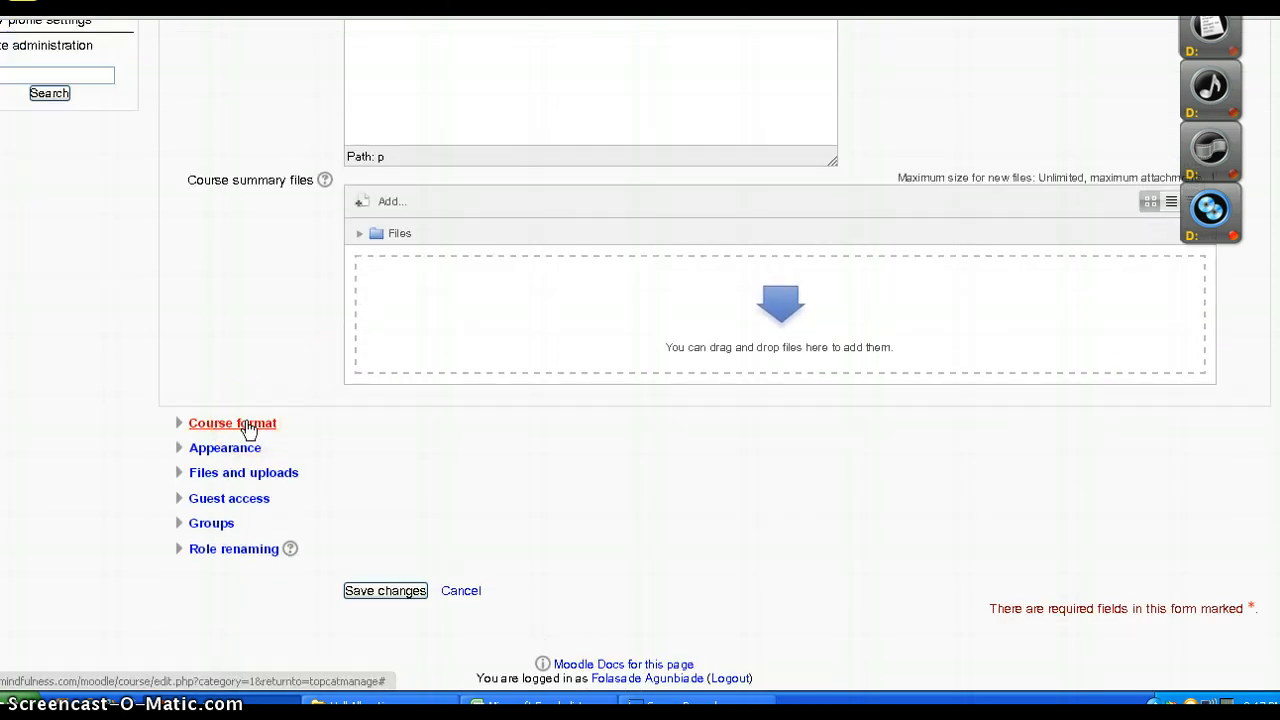
click(247, 424)
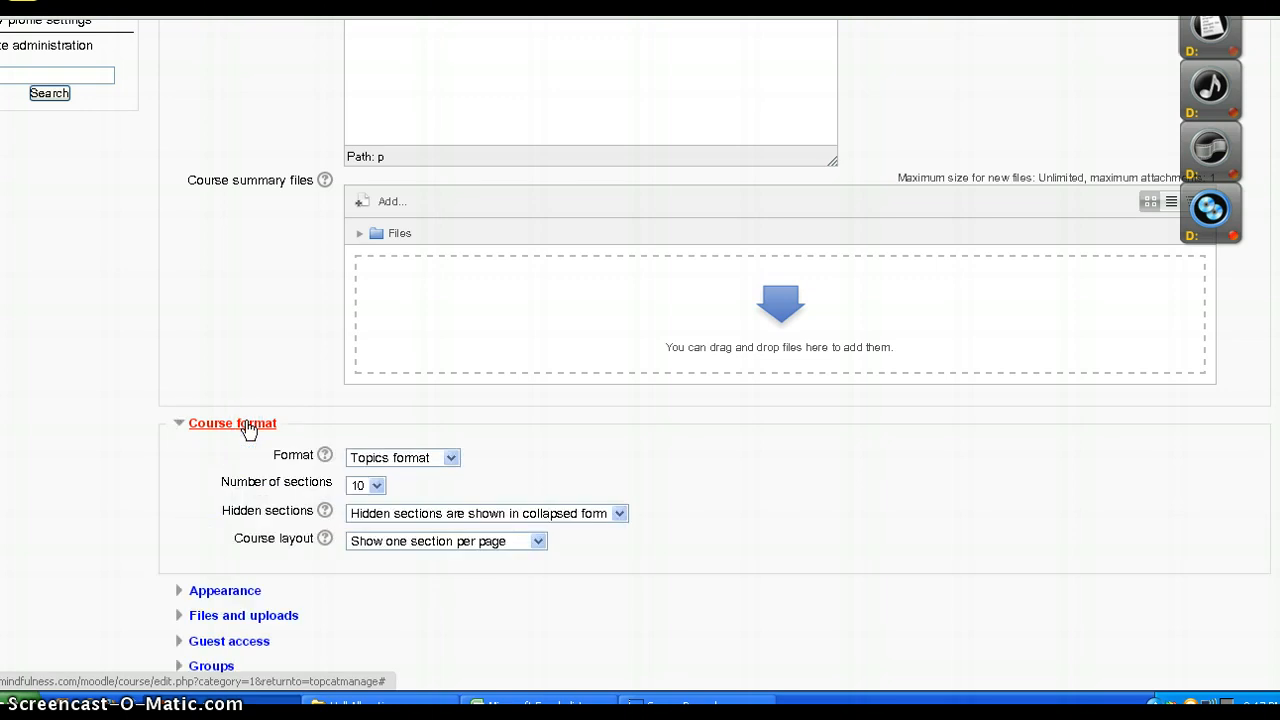
click(223, 591)
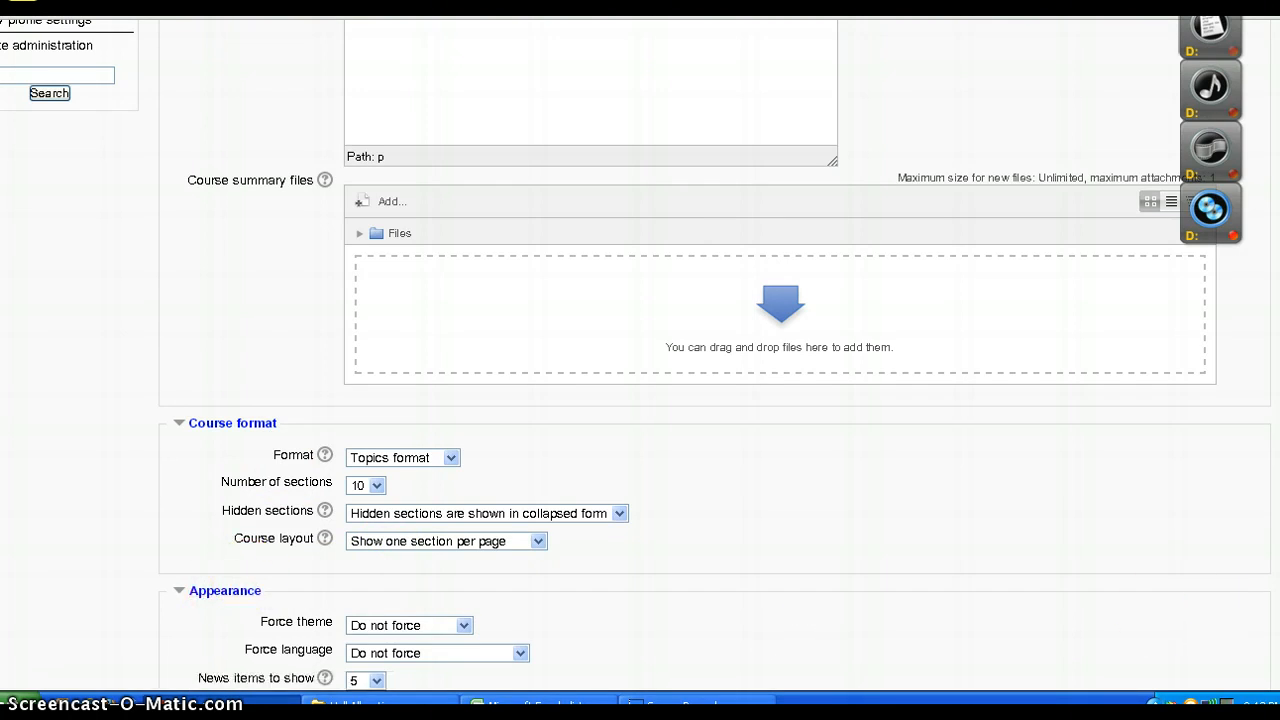
scroll(700, 360, down, 3)
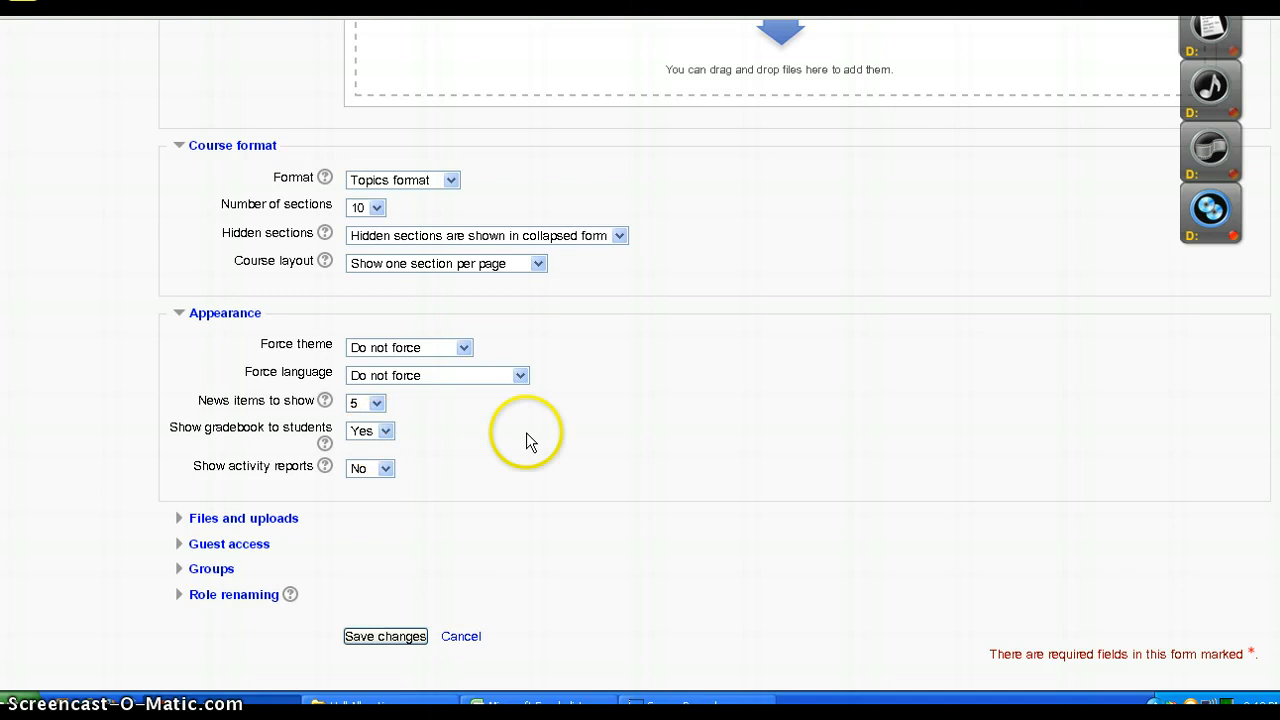
Expand the Files and uploads, Guest access, Groups and Role renaming sections to examine them, and return to the category list without saving
click(262, 522)
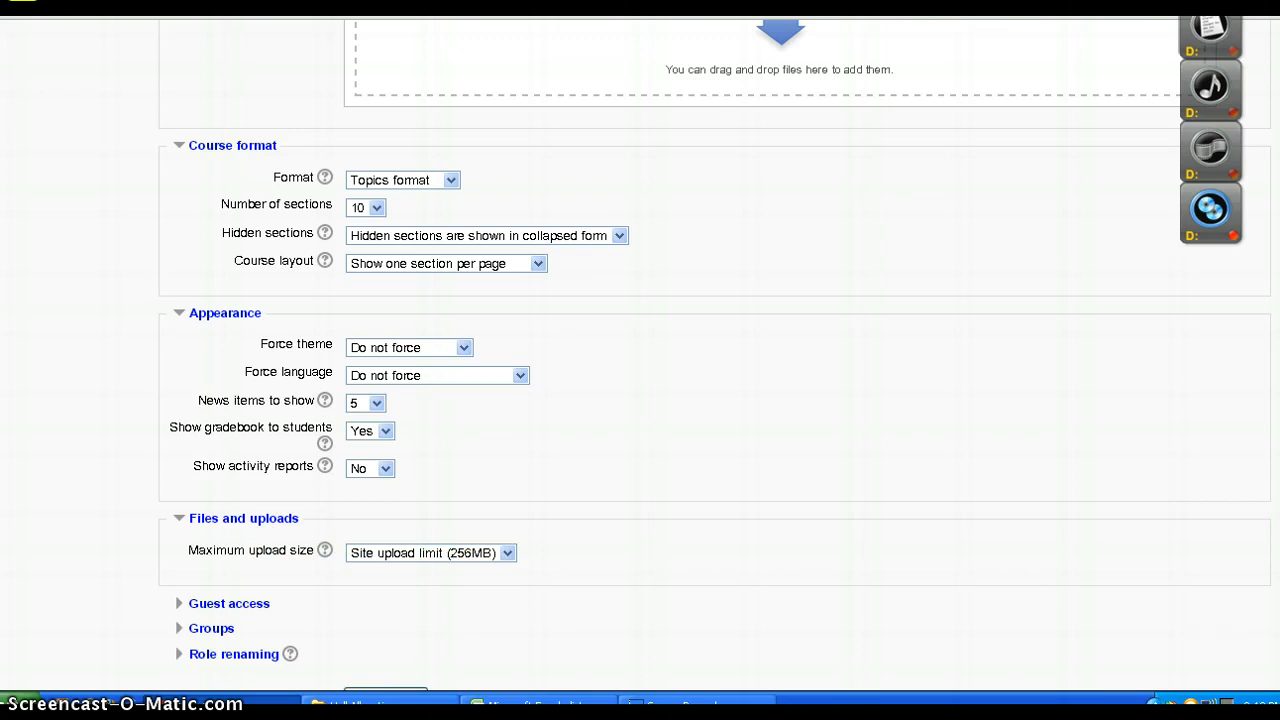
scroll(1196, 631, down, 3)
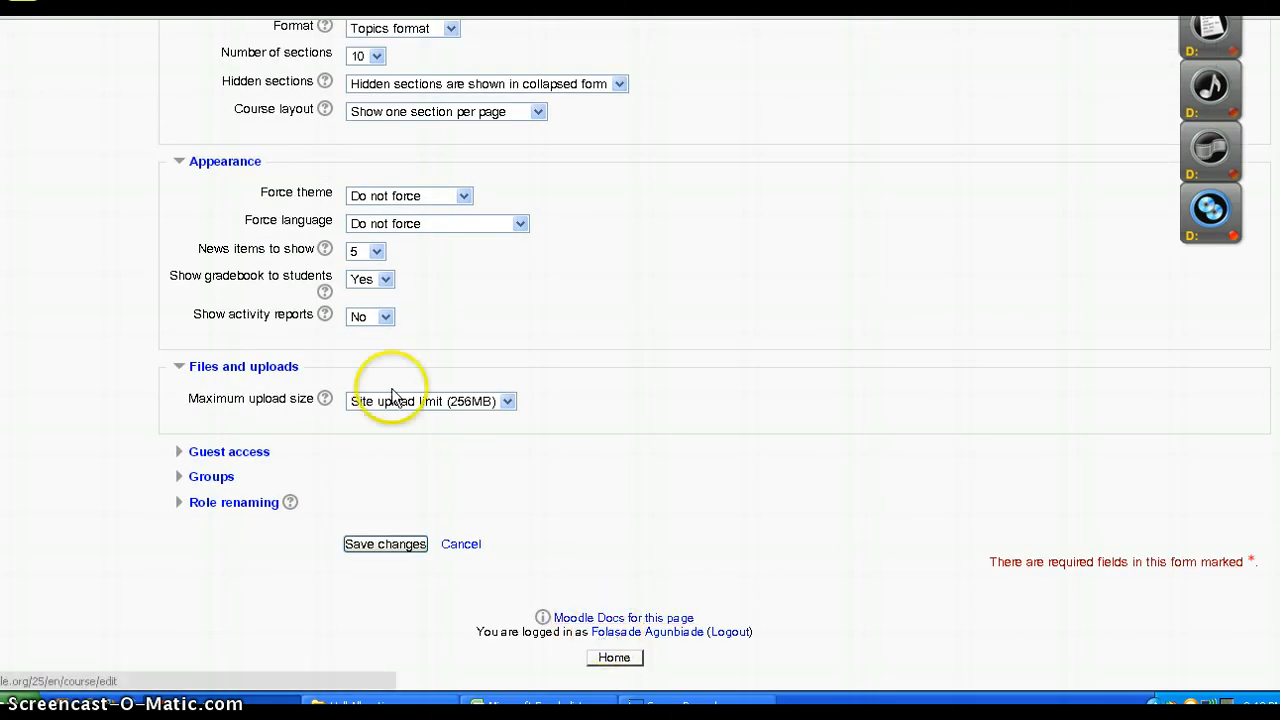
click(213, 455)
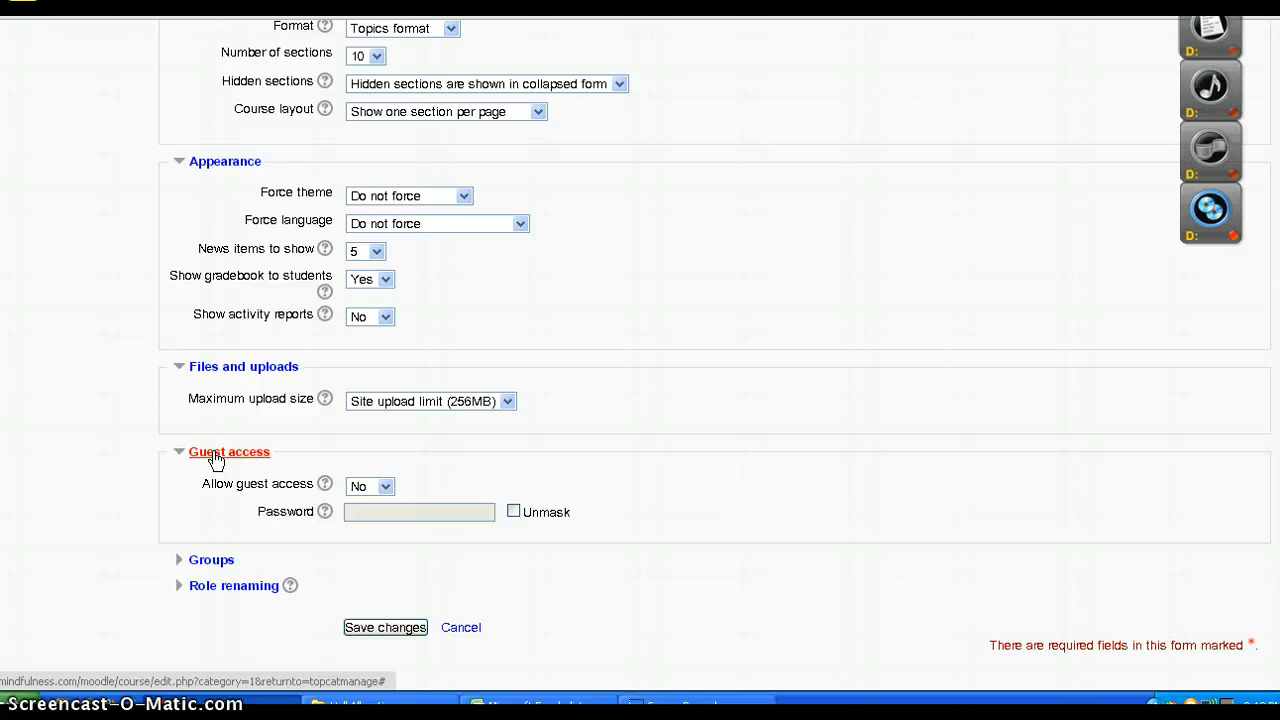
click(208, 562)
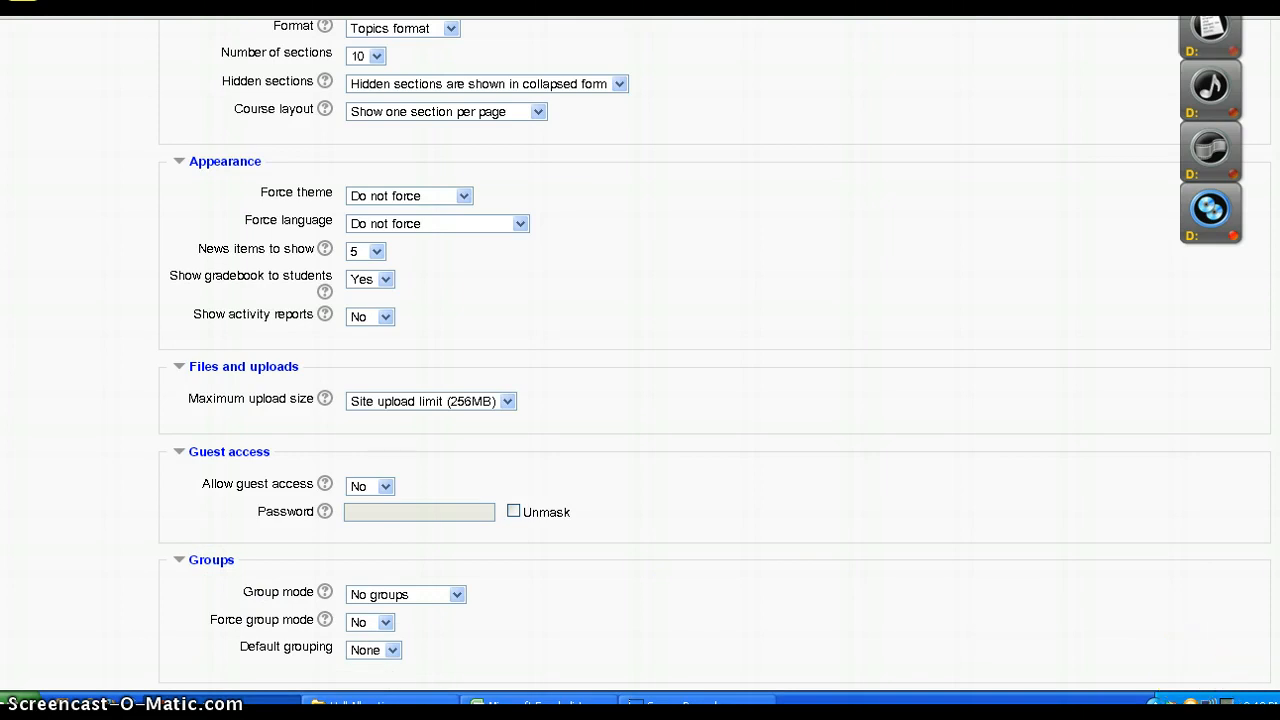
scroll(640, 360, down, 3)
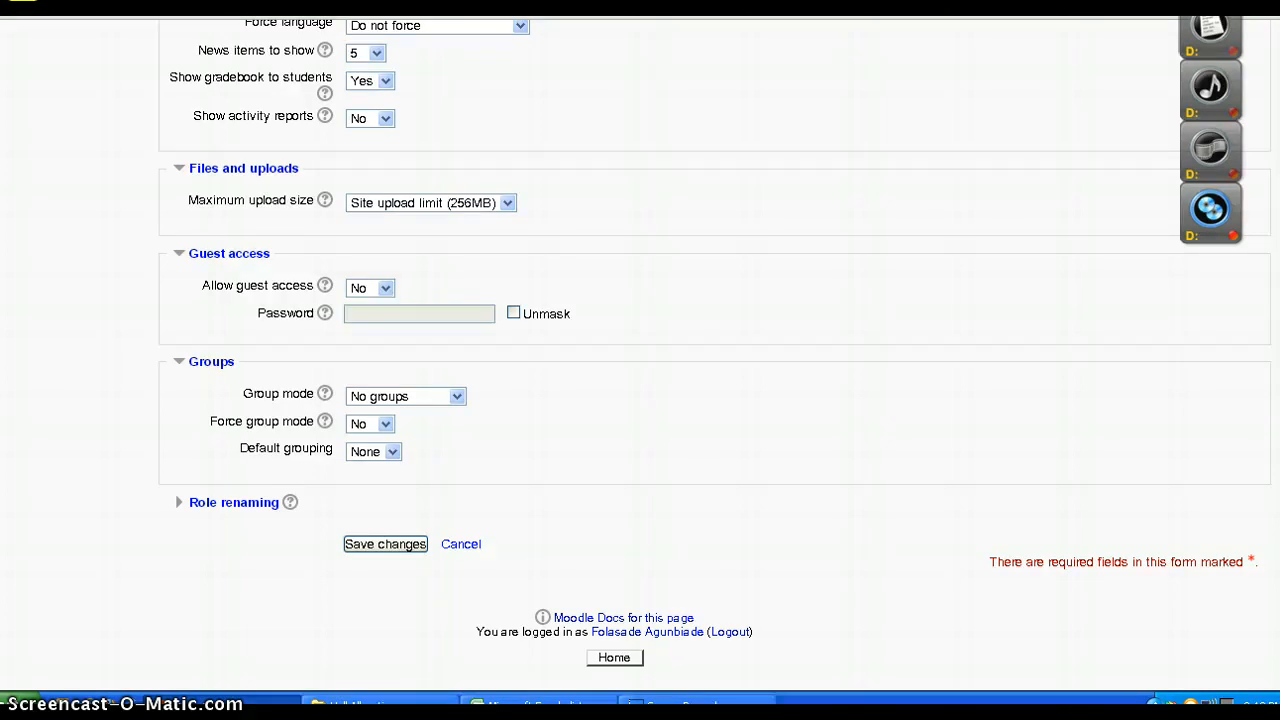
click(230, 513)
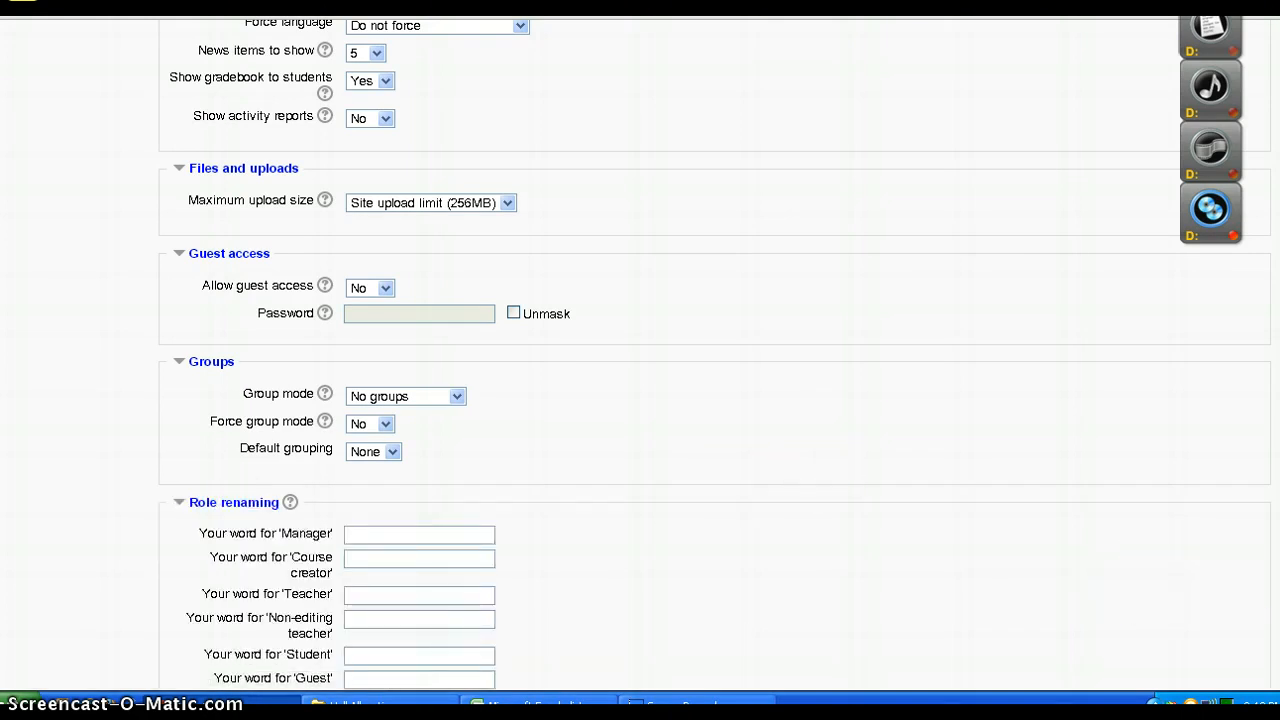
scroll(640, 360, down, 4)
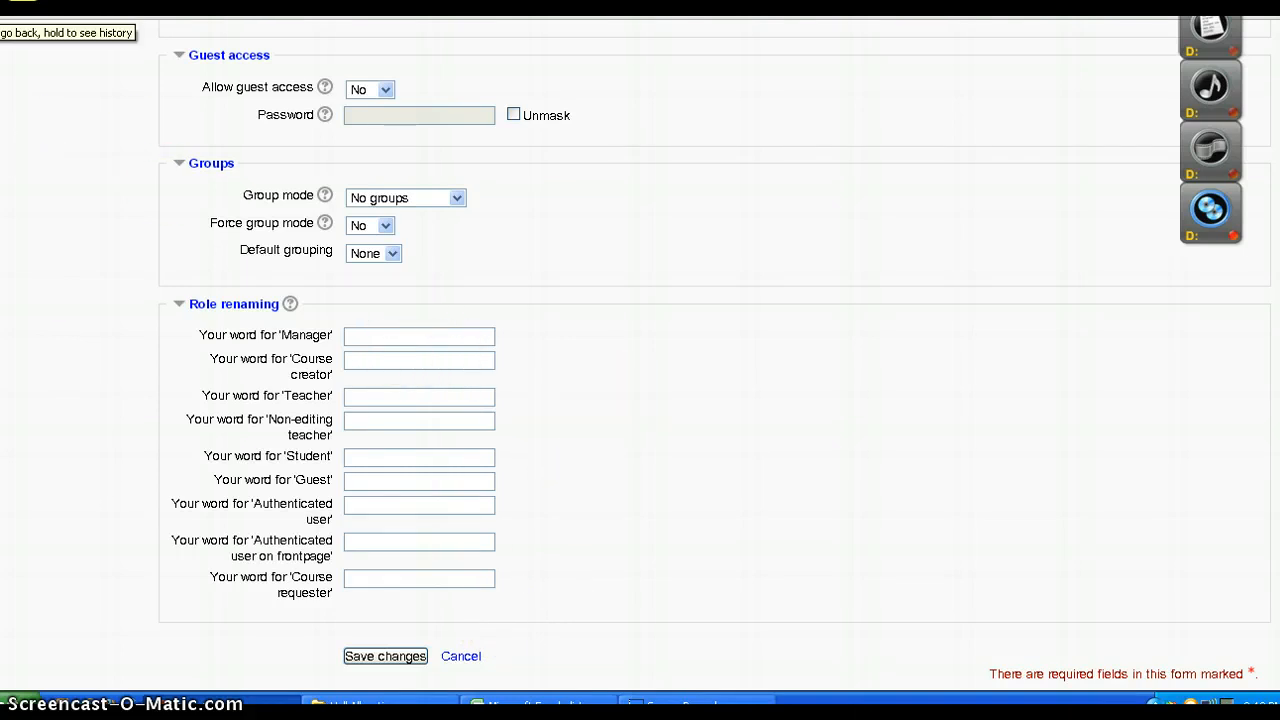
click(2, 12)
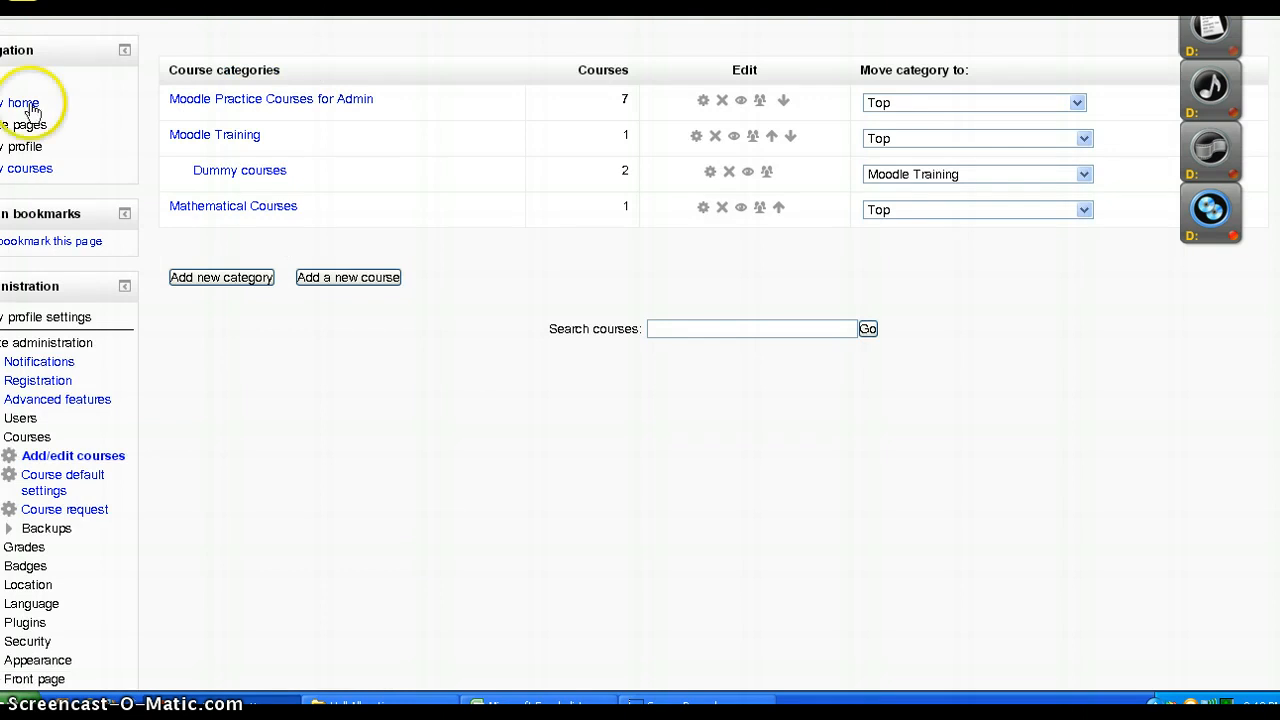
Open the course default settings and check the available options for Visible and Format without changing them
click(73, 488)
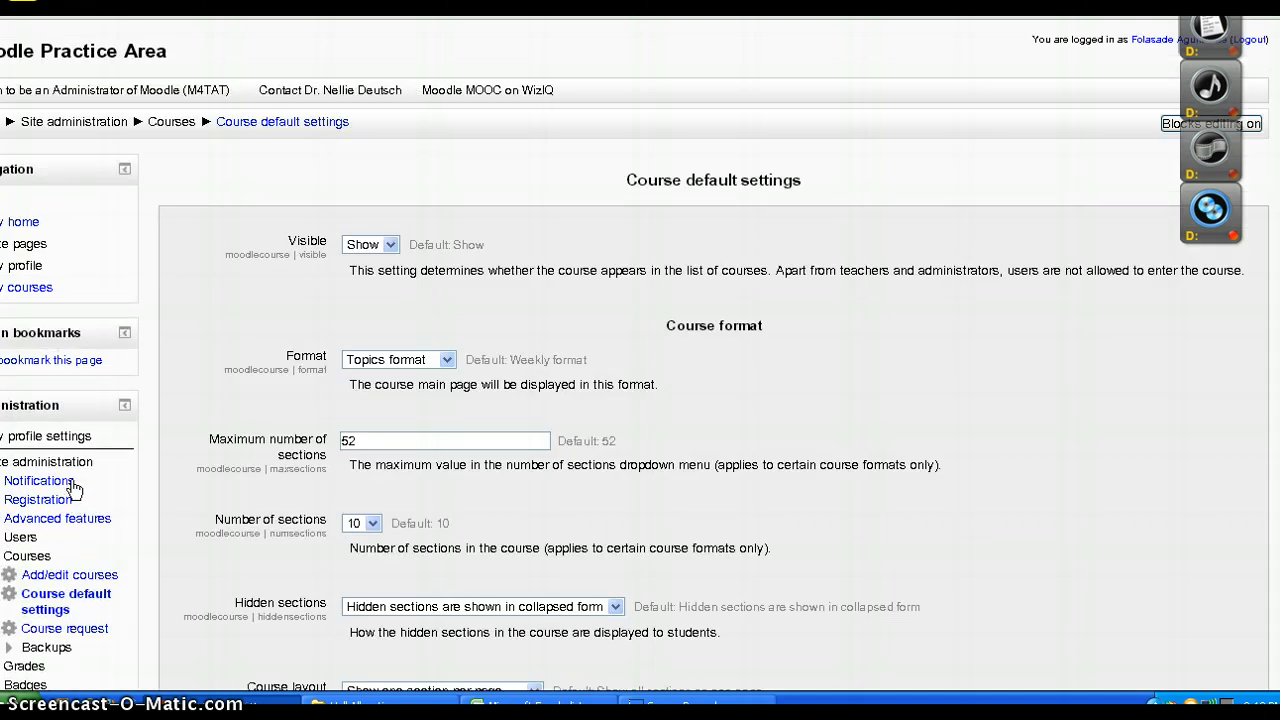
click(390, 245)
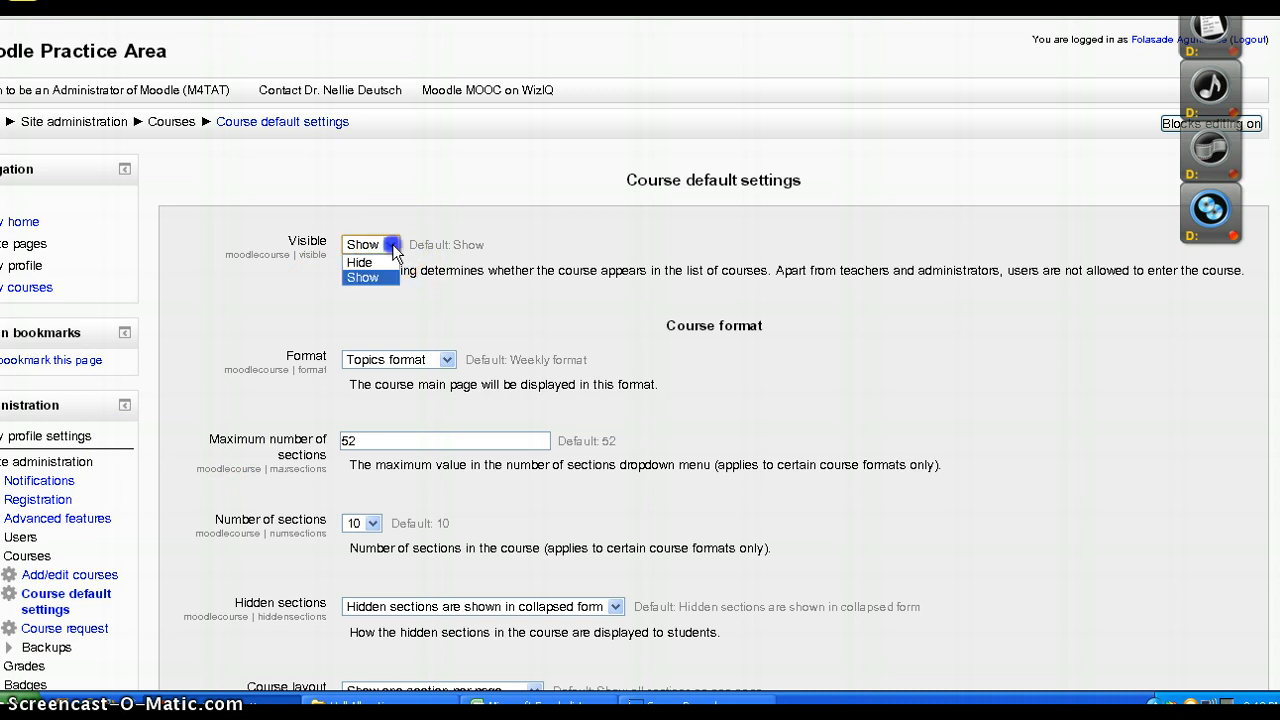
click(447, 360)
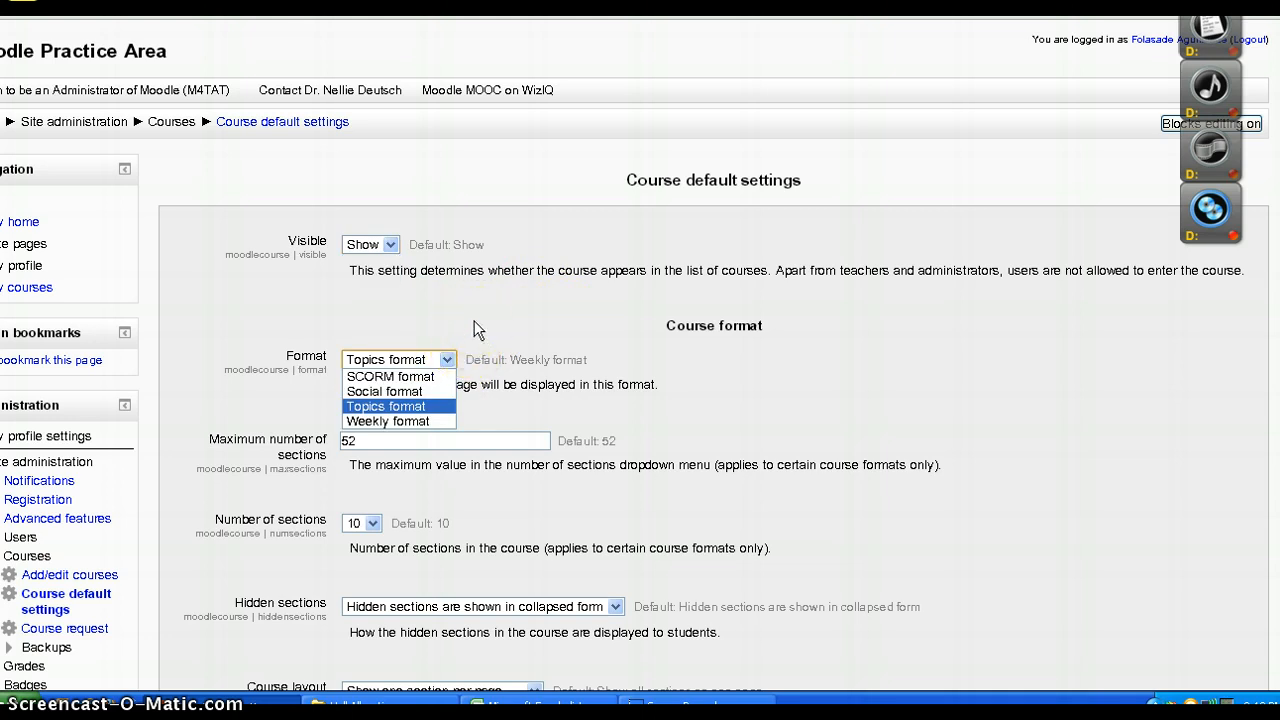
click(476, 330)
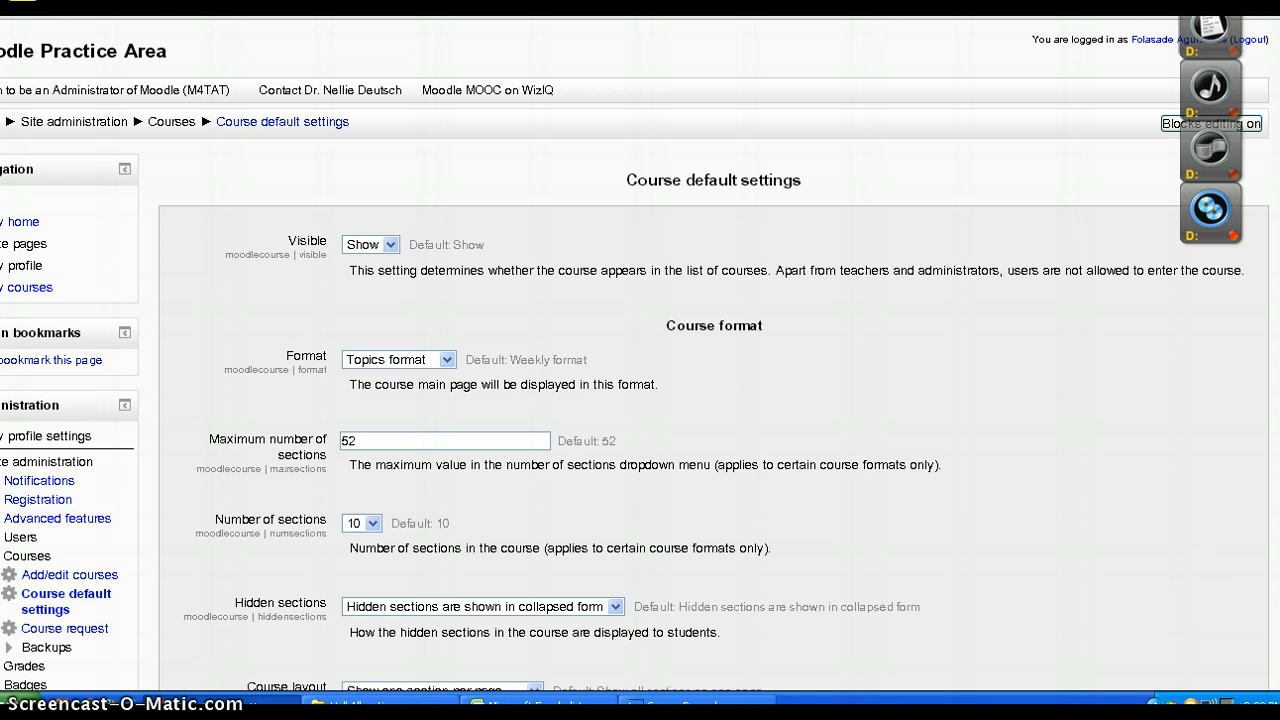
Examine the remaining course defaults, including sections, layout, appearance, upload size, completion tracking and groups
scroll(1255, 680, down, 5)
scroll(640, 356, down, 5)
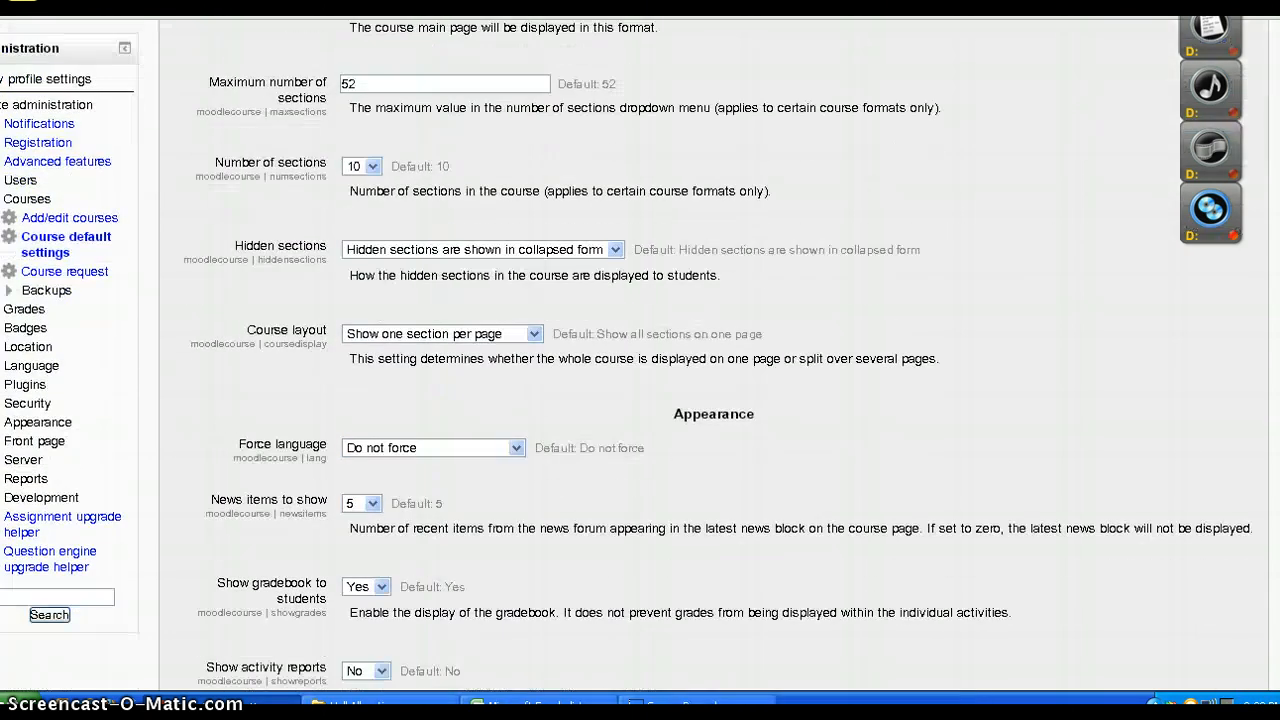
scroll(640, 356, down, 3)
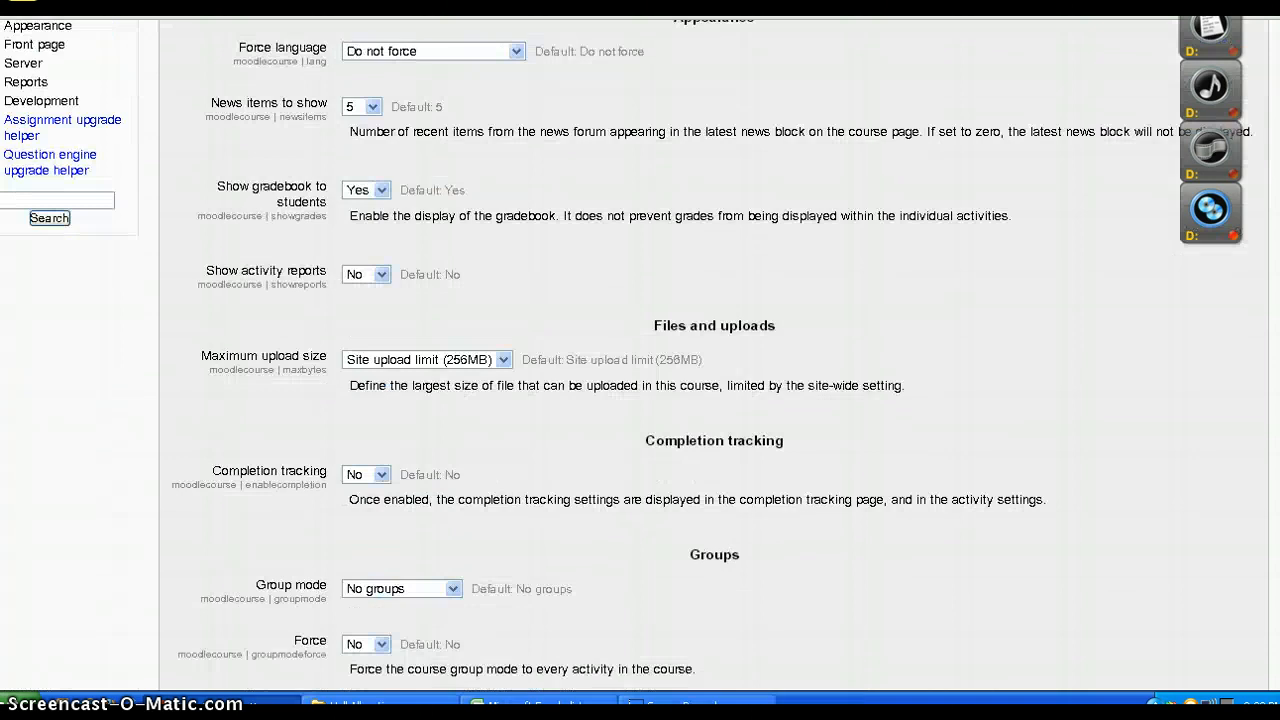
scroll(640, 356, down, 3)
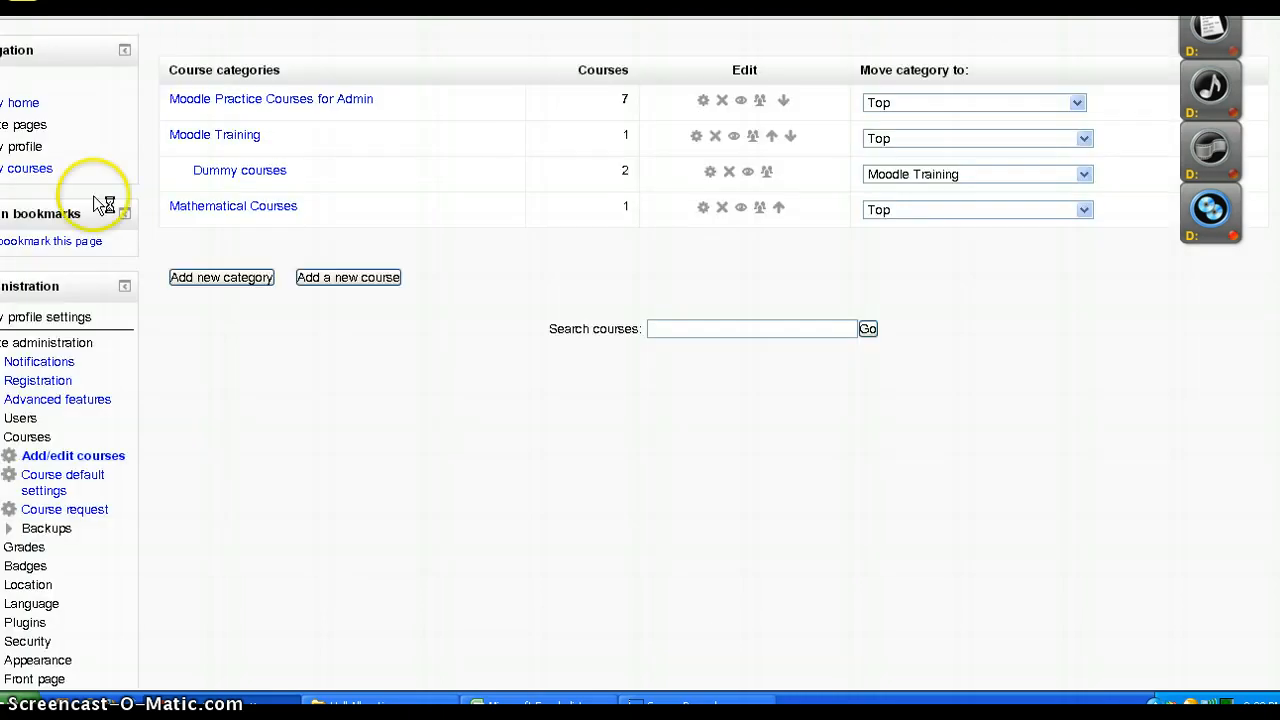
Open the course request settings and review the request enabling, default category, category selection and notification options
click(92, 513)
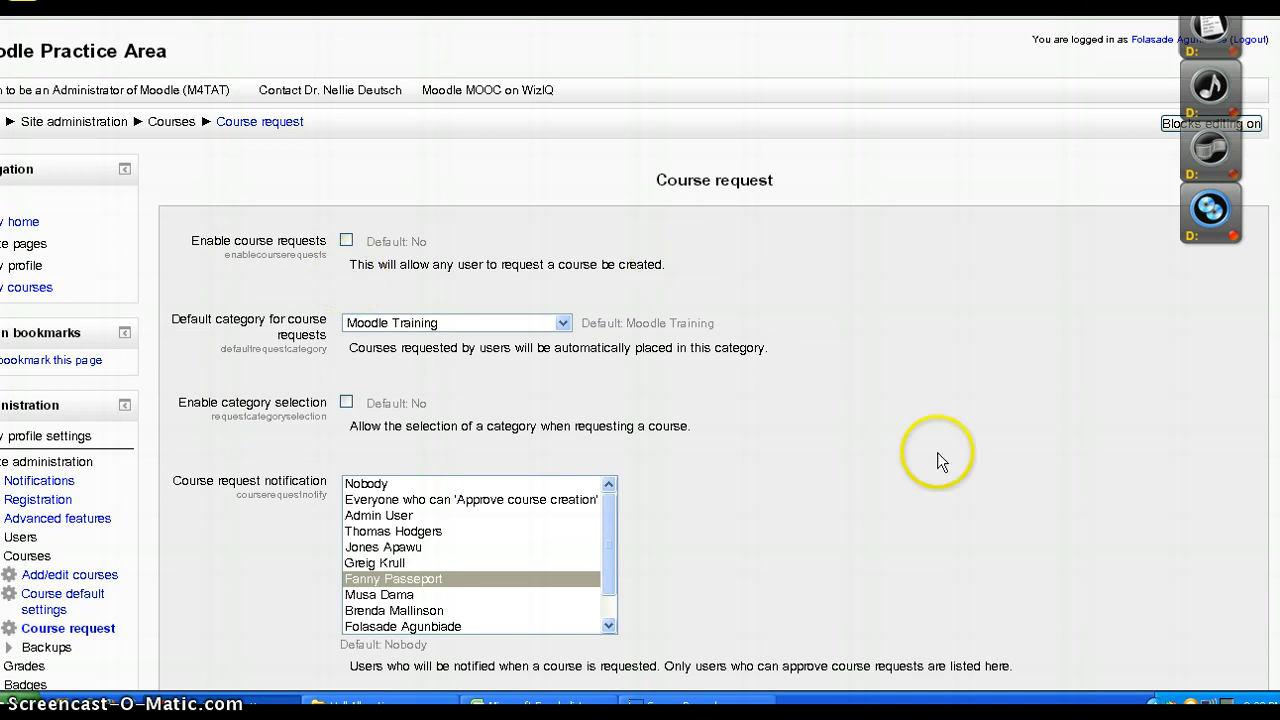
scroll(640, 400, down, 3)
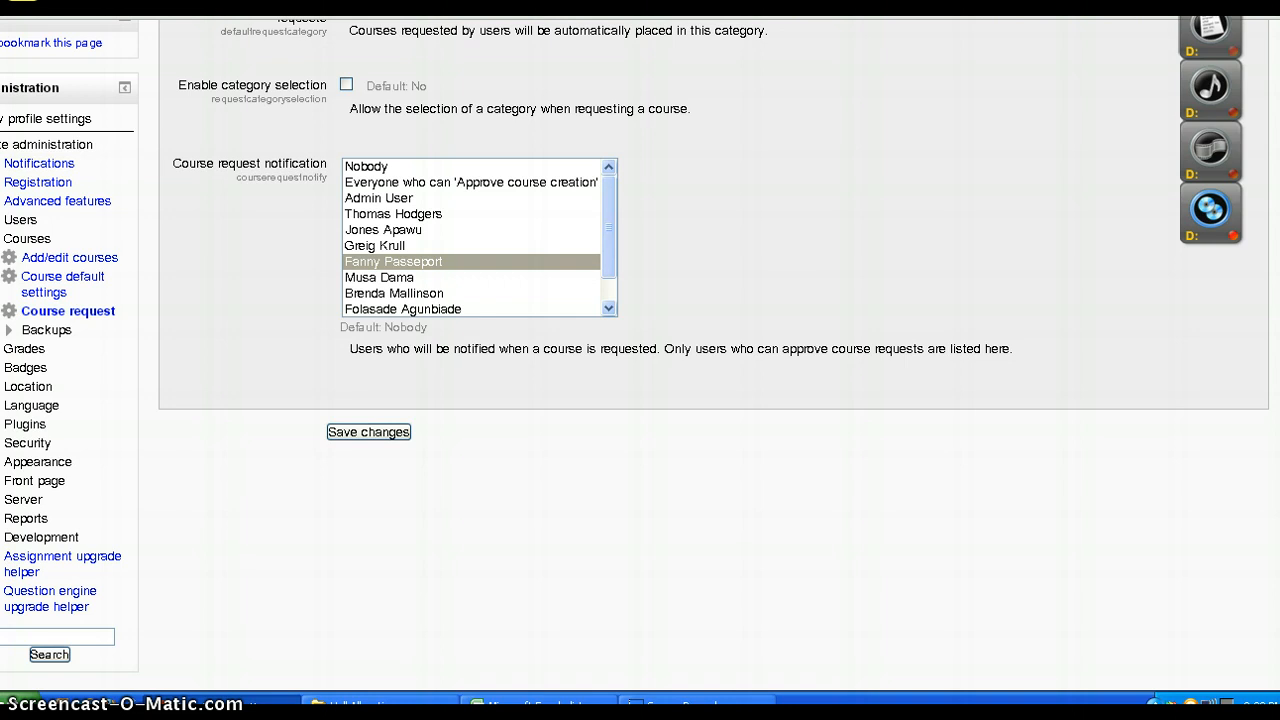
scroll(640, 400, up, 3)
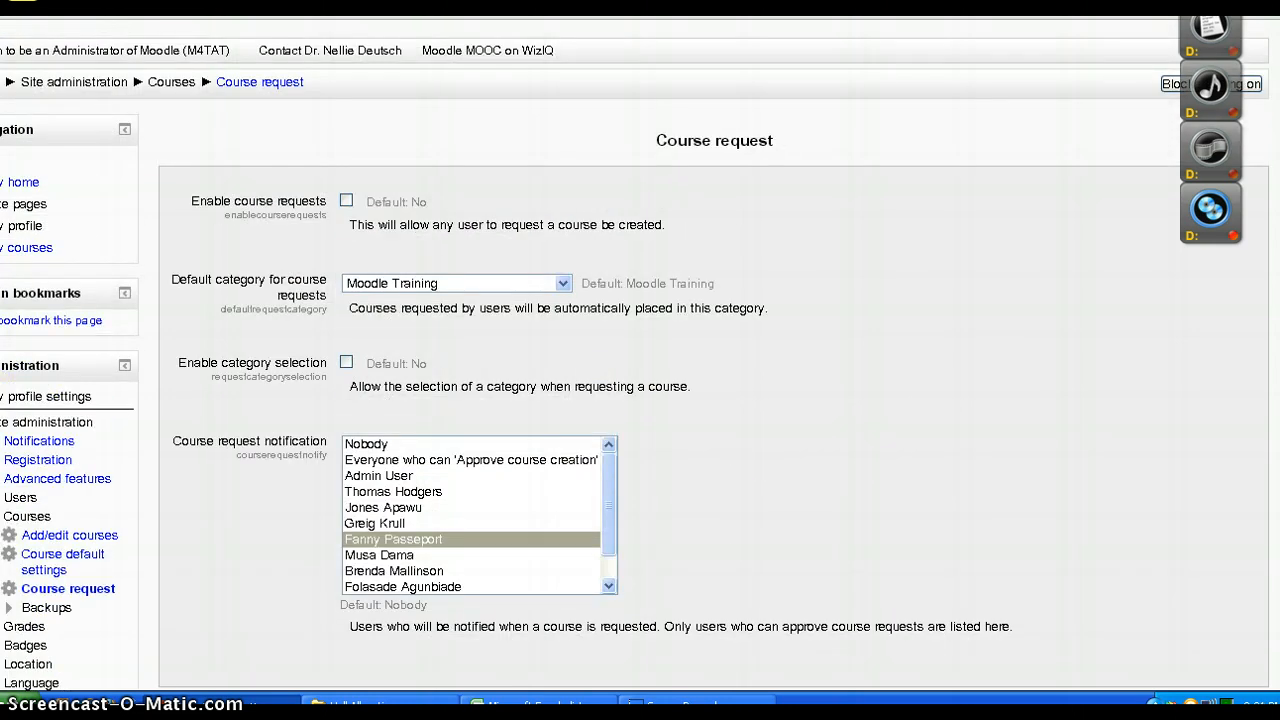
Save the course request settings and return to the list of course categories
scroll(640, 400, down, 1)
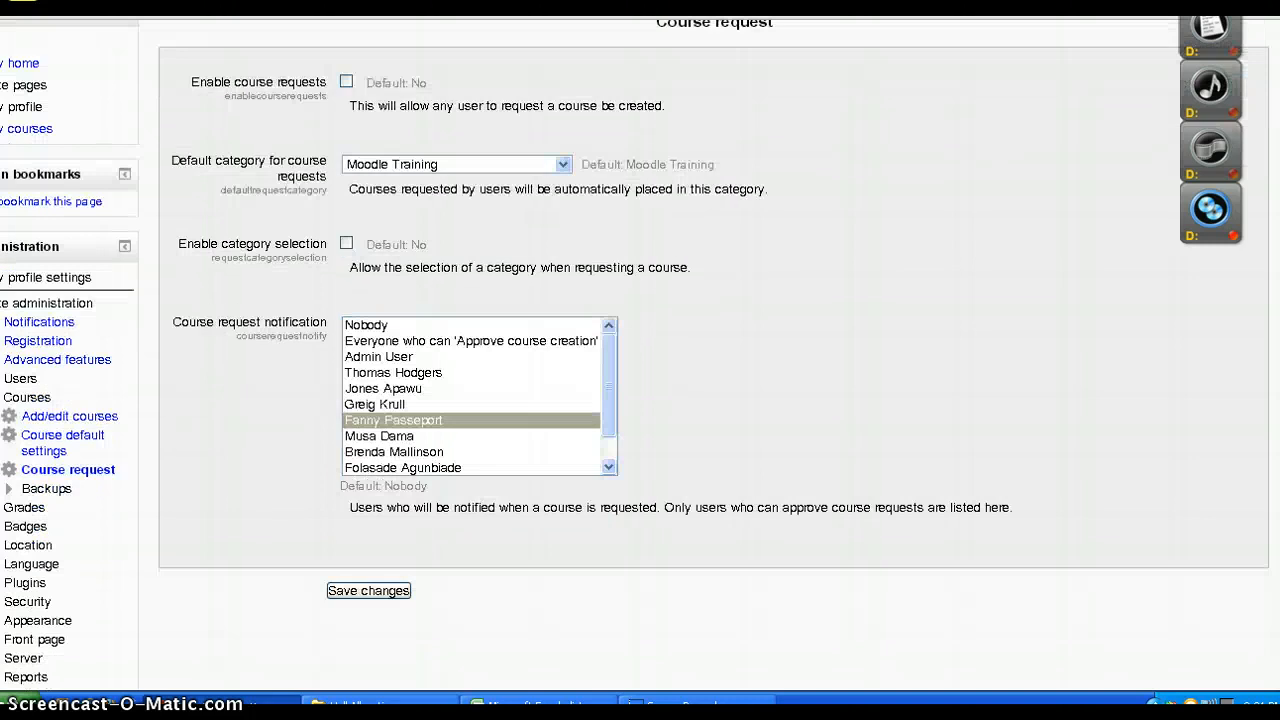
click(398, 601)
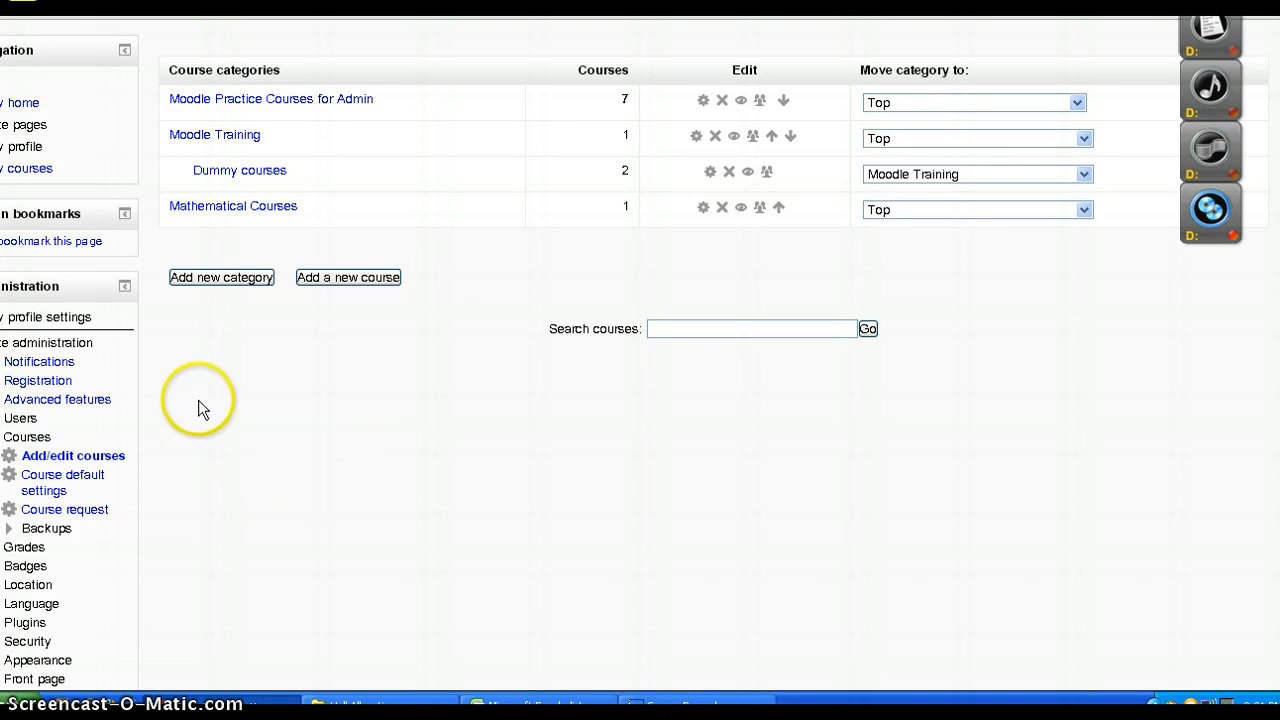
Open the Moodle Practice Courses for Admin category and review its courses, editing controls and category administration options
click(198, 106)
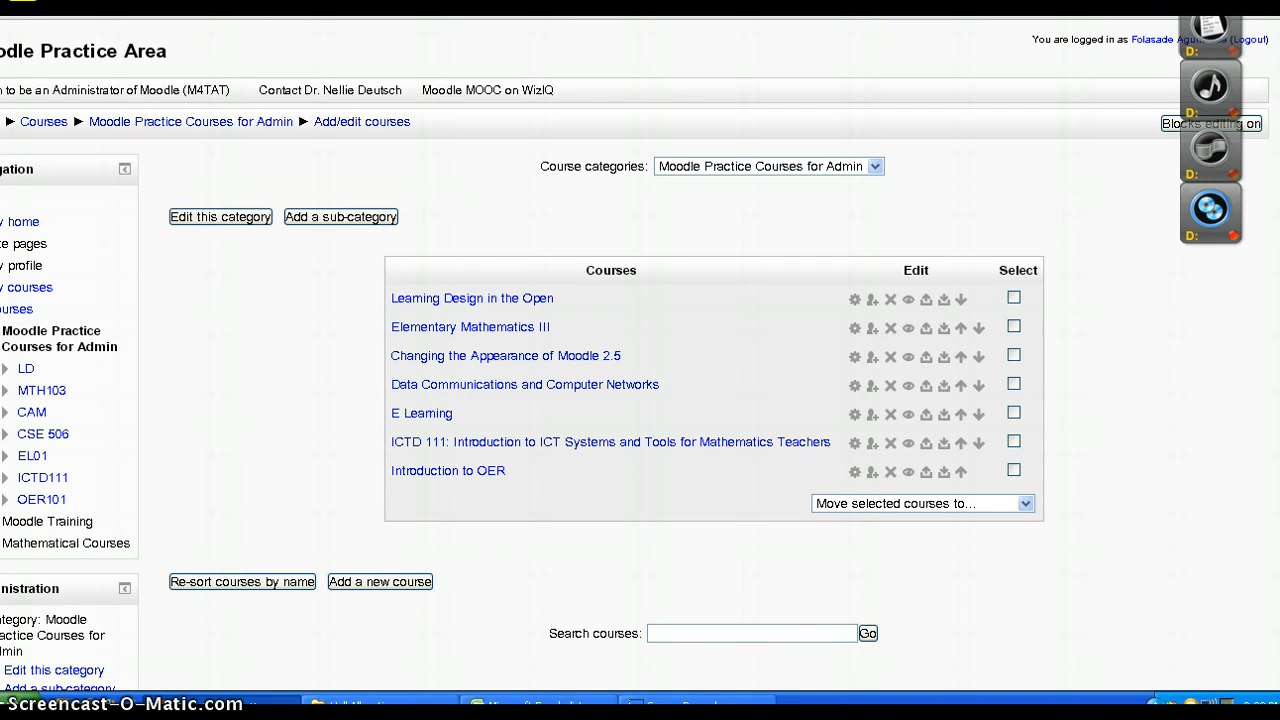
scroll(640, 360, down, 10)
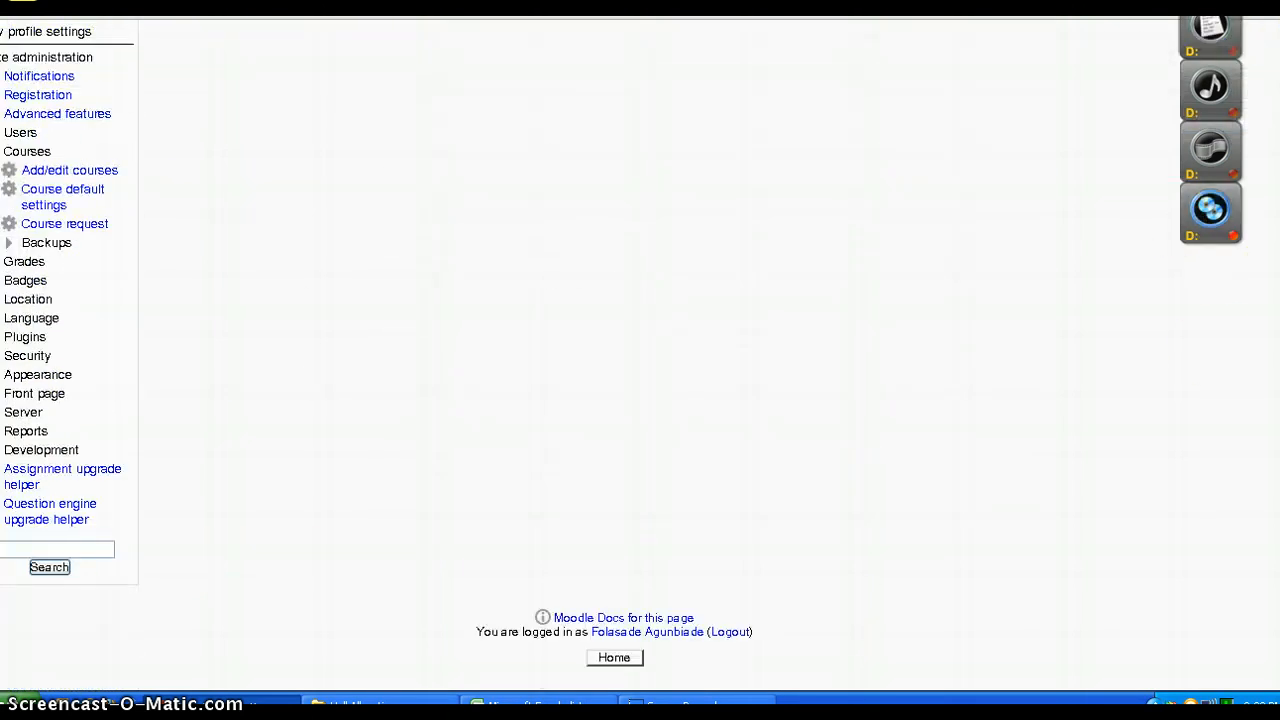
scroll(640, 360, up, 5)
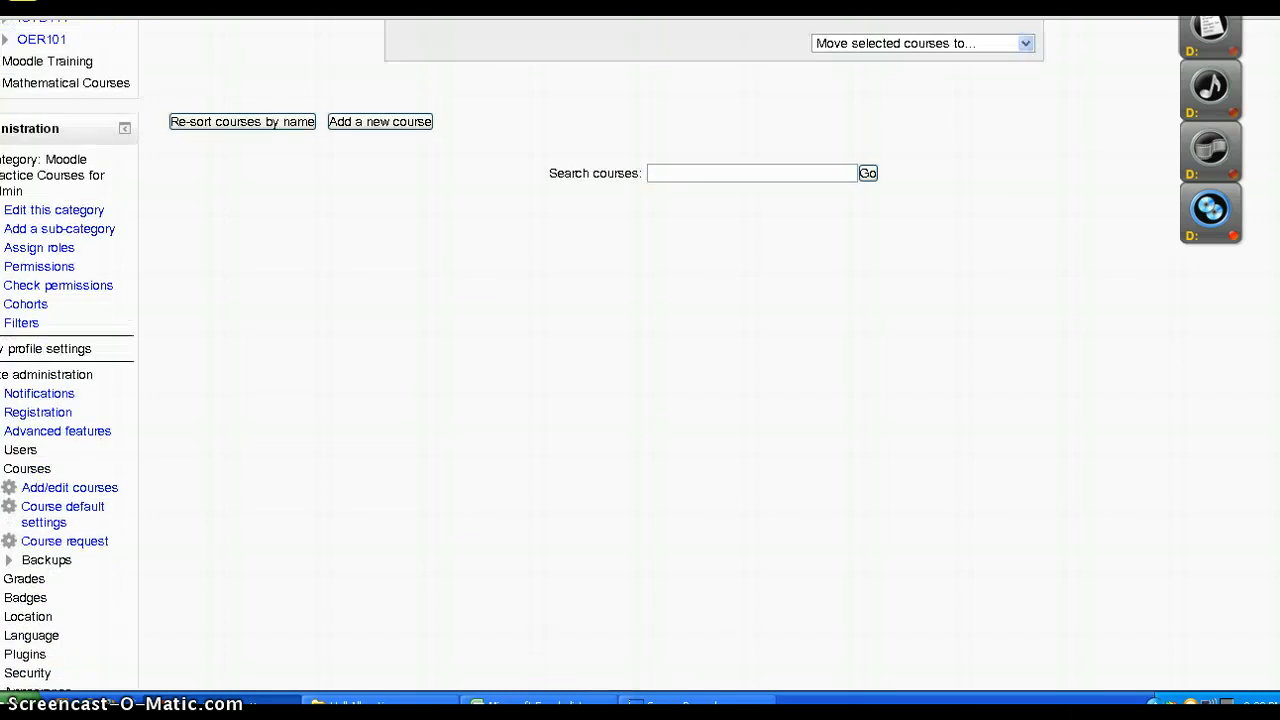
scroll(640, 360, up, 4)
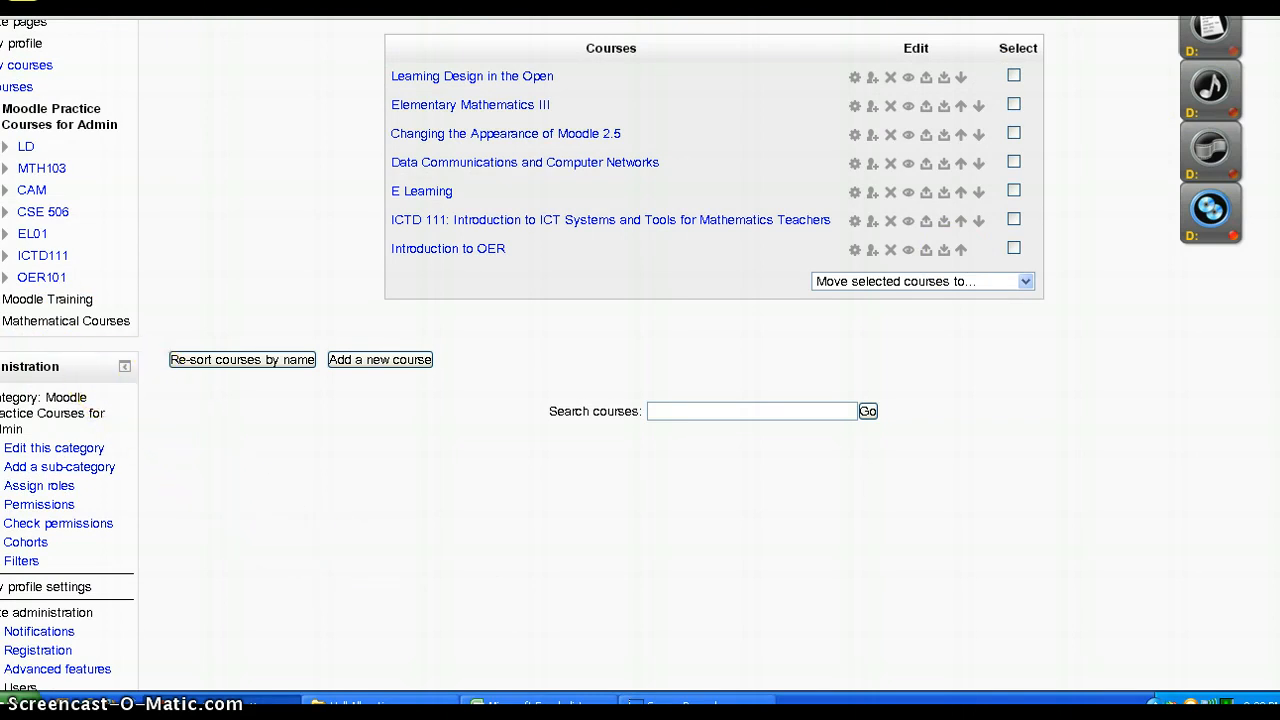
Open the M4TAT course's edit settings page and expand the Users options in its course administration
click(22, 1)
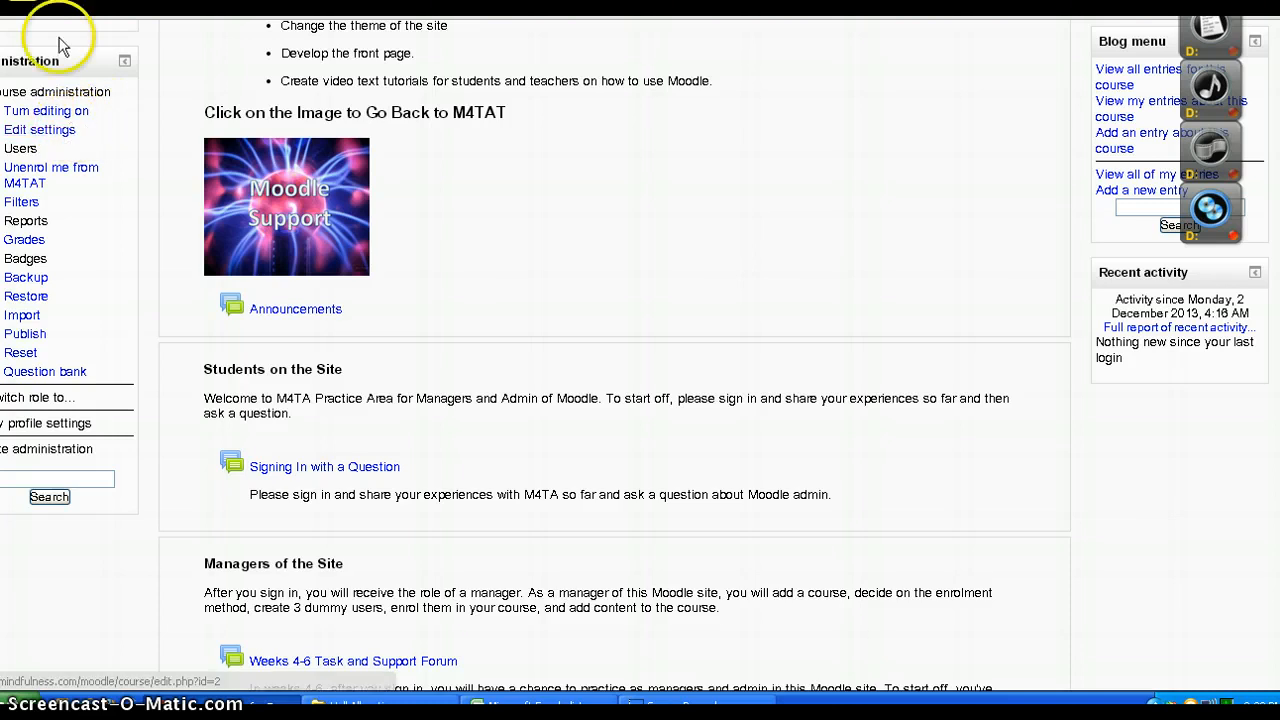
click(44, 137)
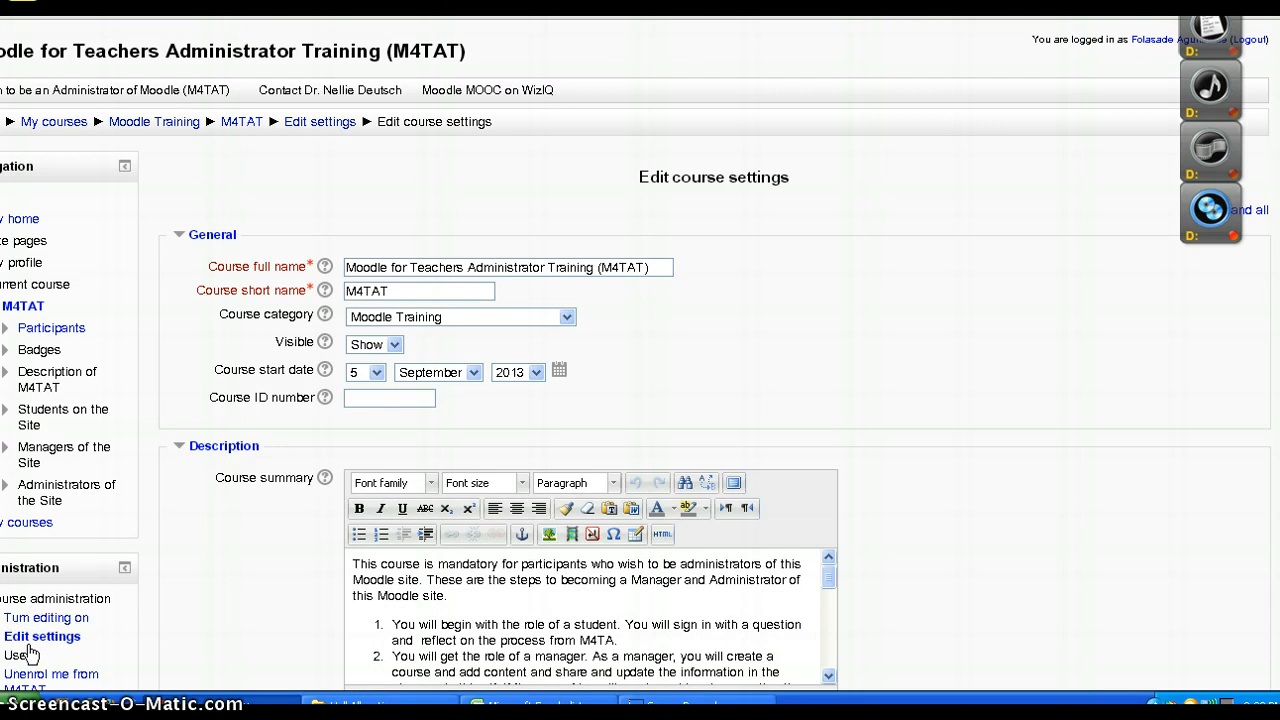
click(22, 655)
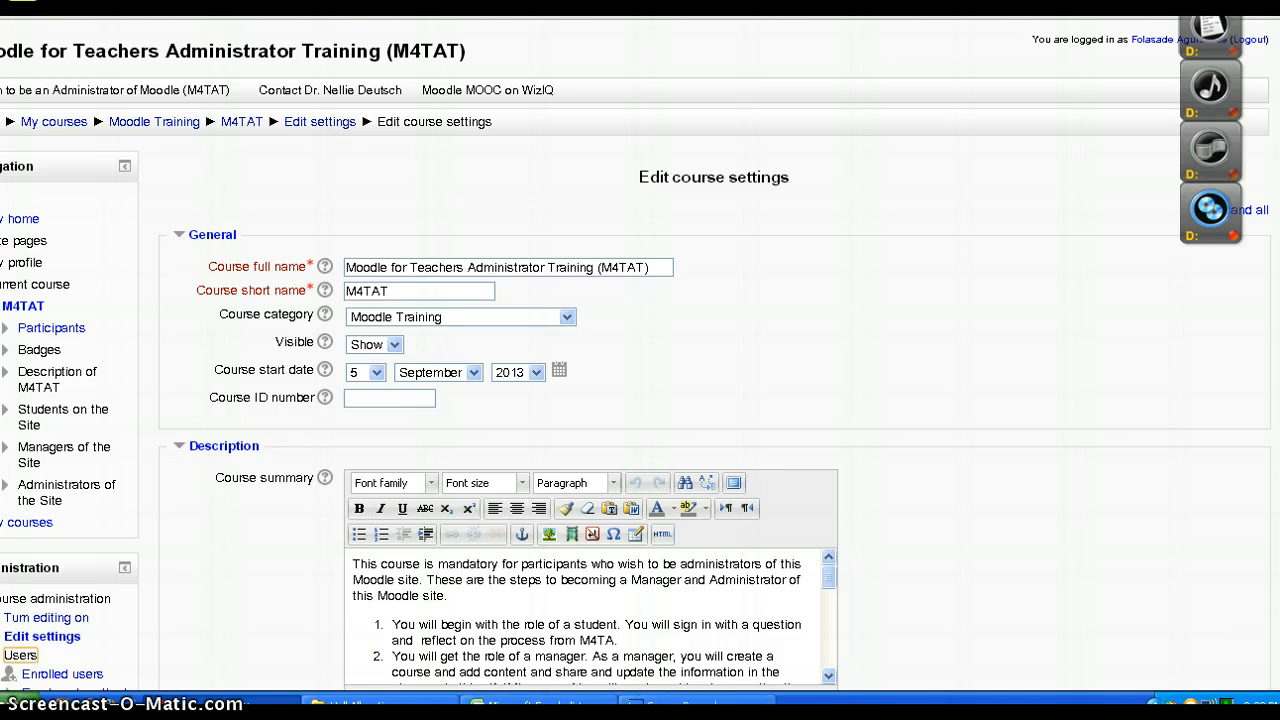
scroll(640, 400, down, 8)
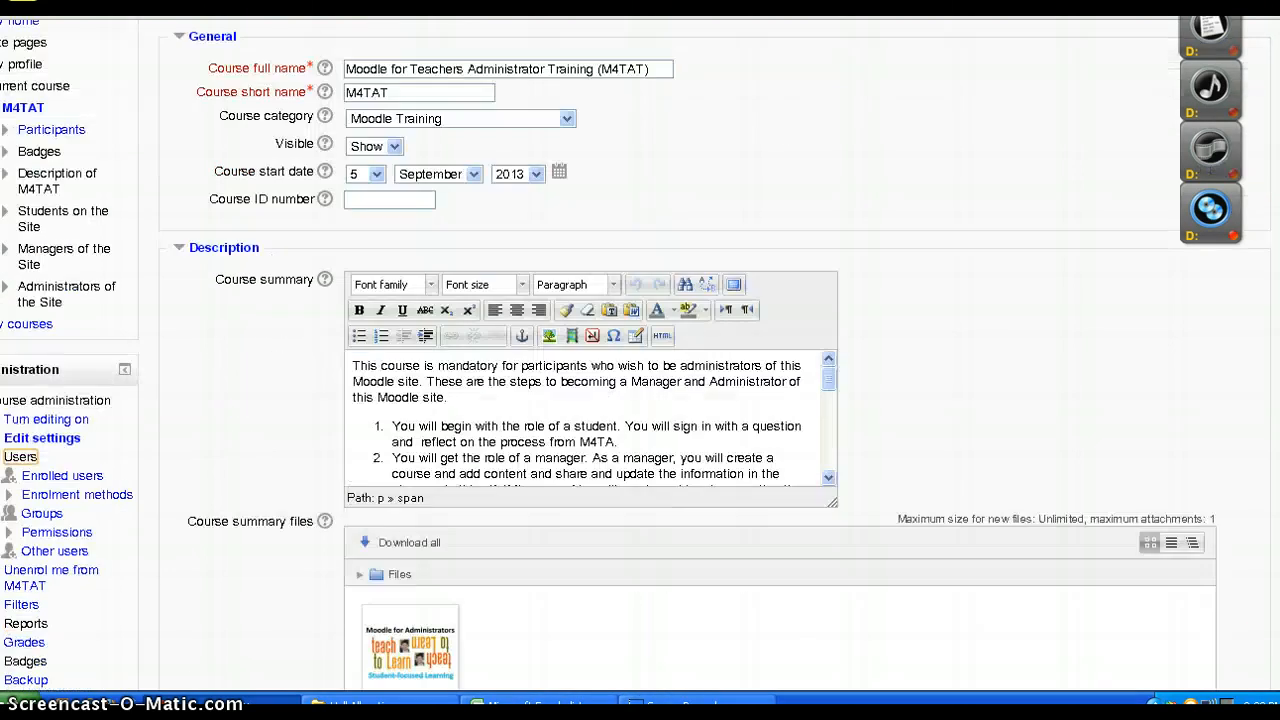